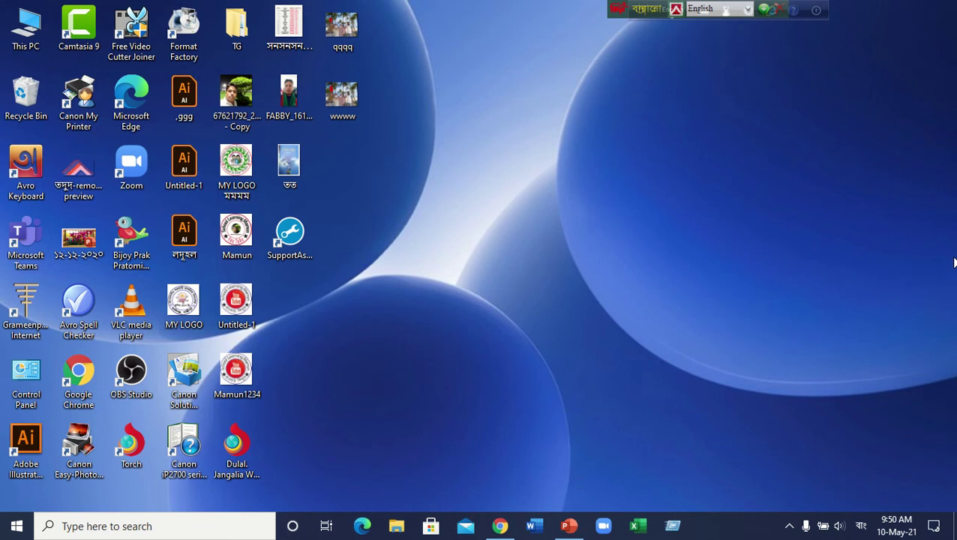
# Step: Switch to Google Chrome and replace the open stipend page with a blank new tab
pyautogui.click(499, 526)
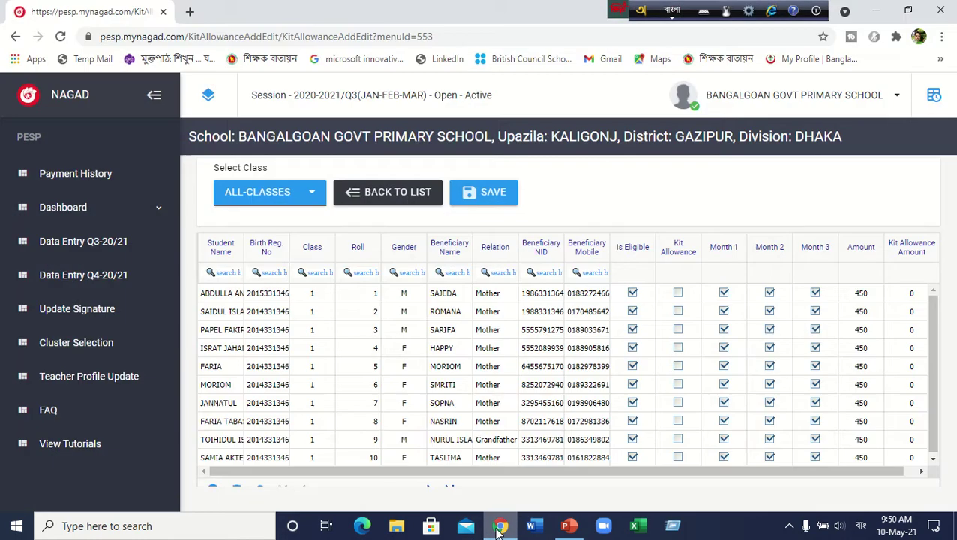
pyautogui.click(190, 11)
pyautogui.click(163, 12)
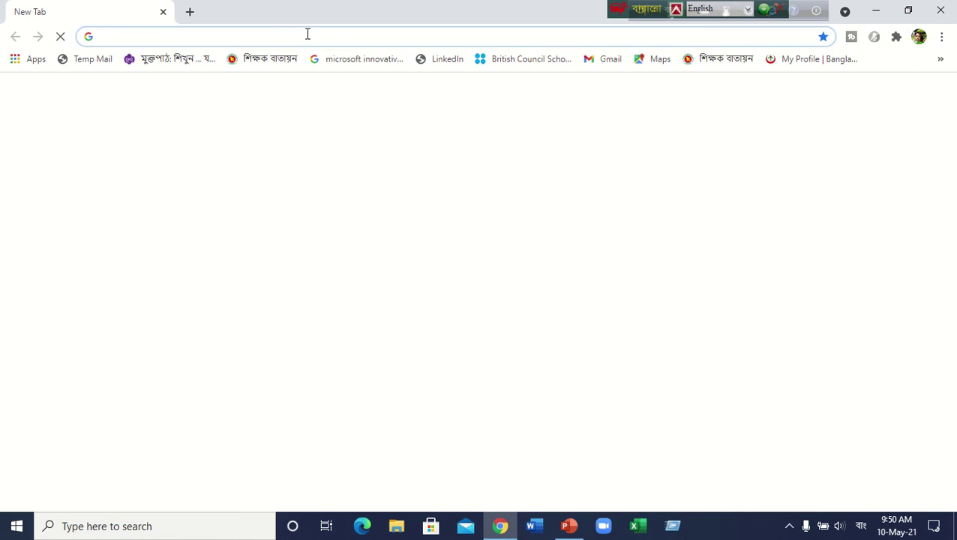
pyautogui.click(307, 35)
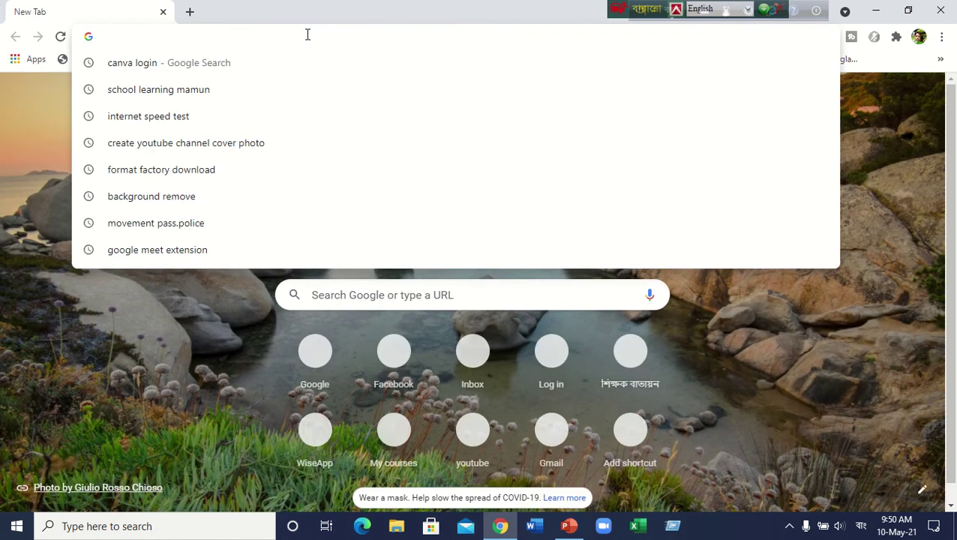
pyautogui.write('https://pesp.mynagad.com/LogIn')
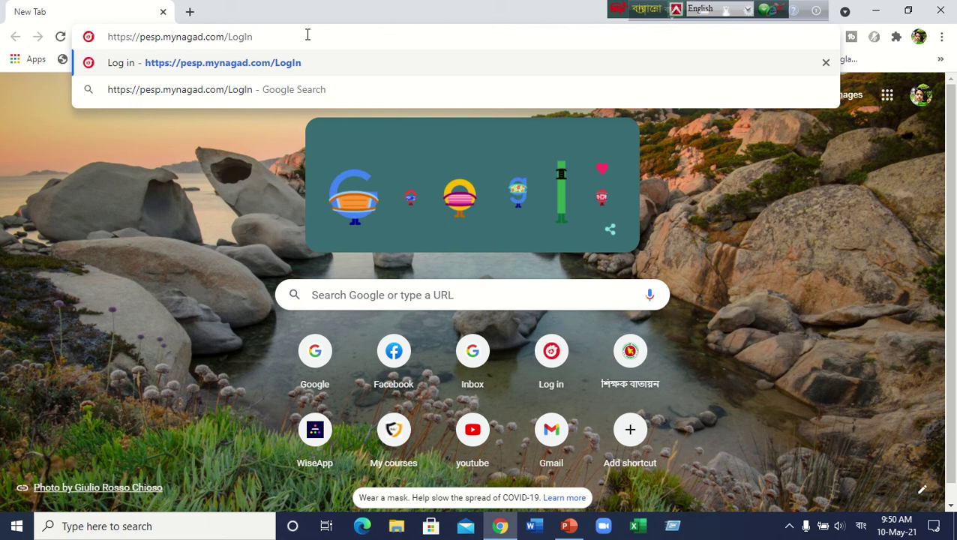
pyautogui.click(189, 12)
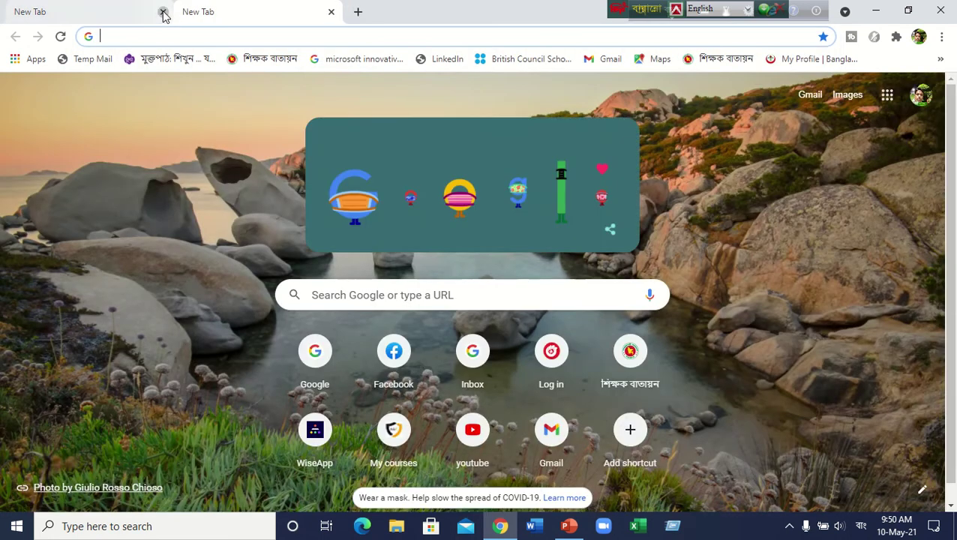
pyautogui.click(162, 13)
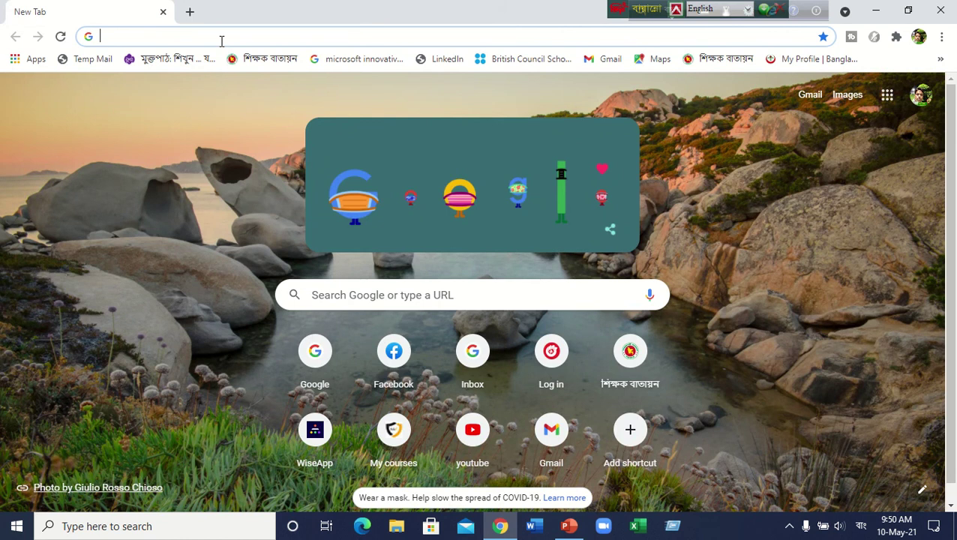
pyautogui.write('dpe')
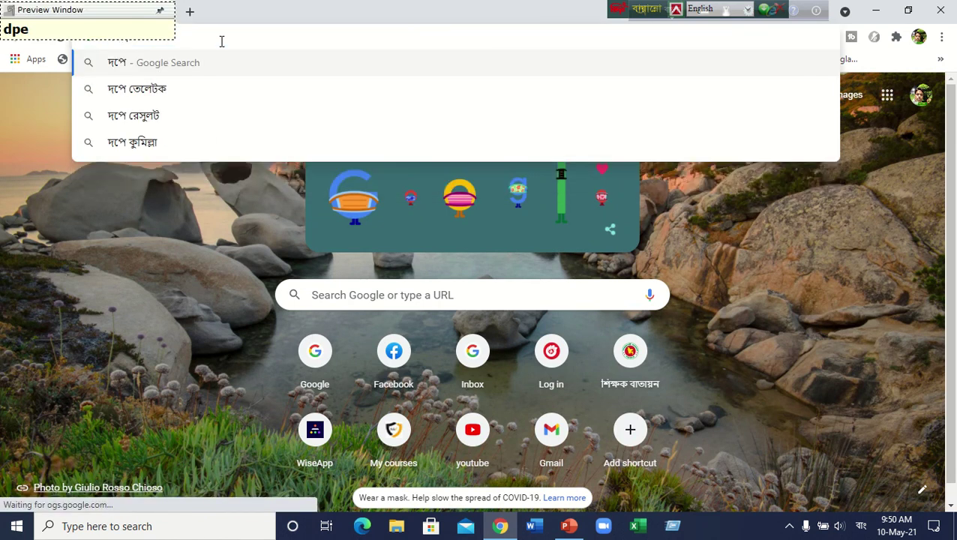
pyautogui.press('BackSpace')
pyautogui.press('BackSpace')
pyautogui.press('BackSpace')
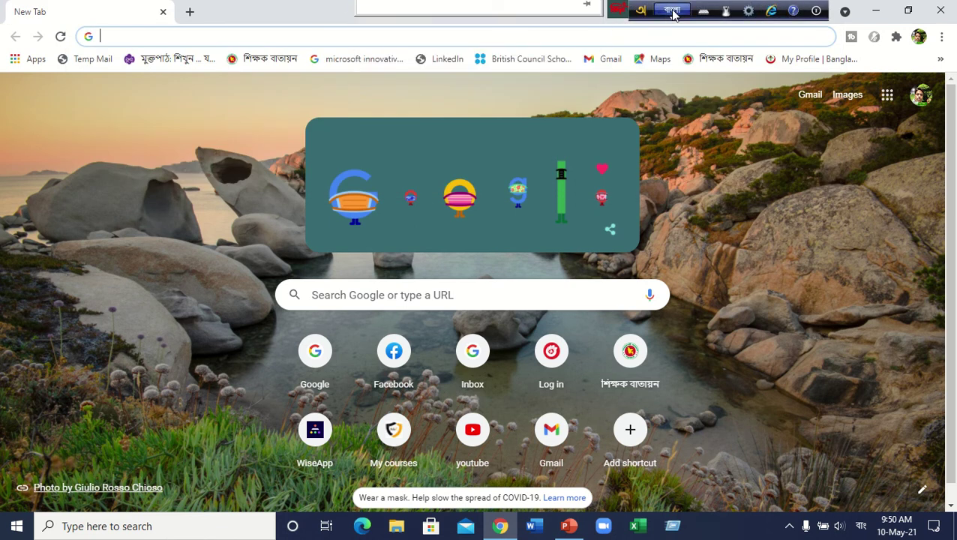
# Step: Set the keyboard input language to English and open the dpe.gov.bd website
pyautogui.click(673, 12)
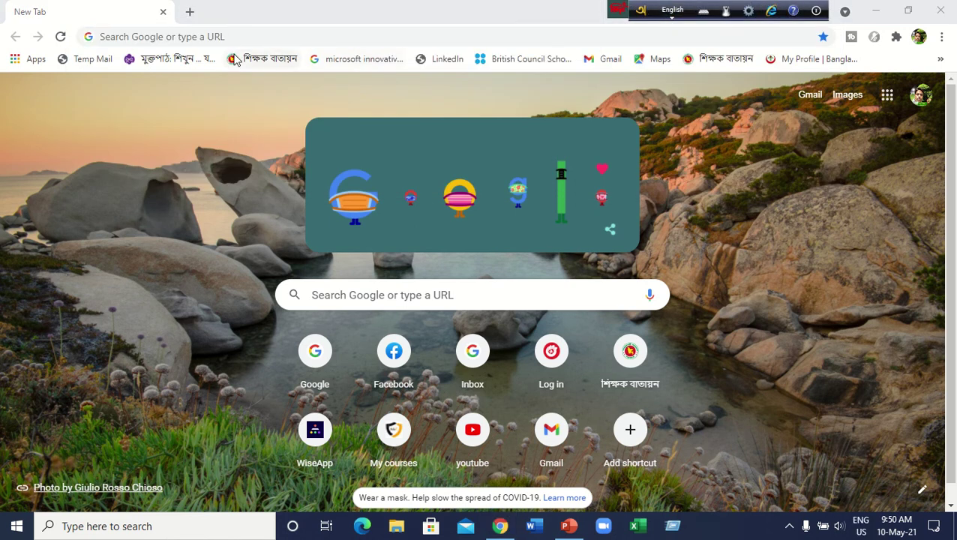
pyautogui.click(178, 41)
pyautogui.write('dp')
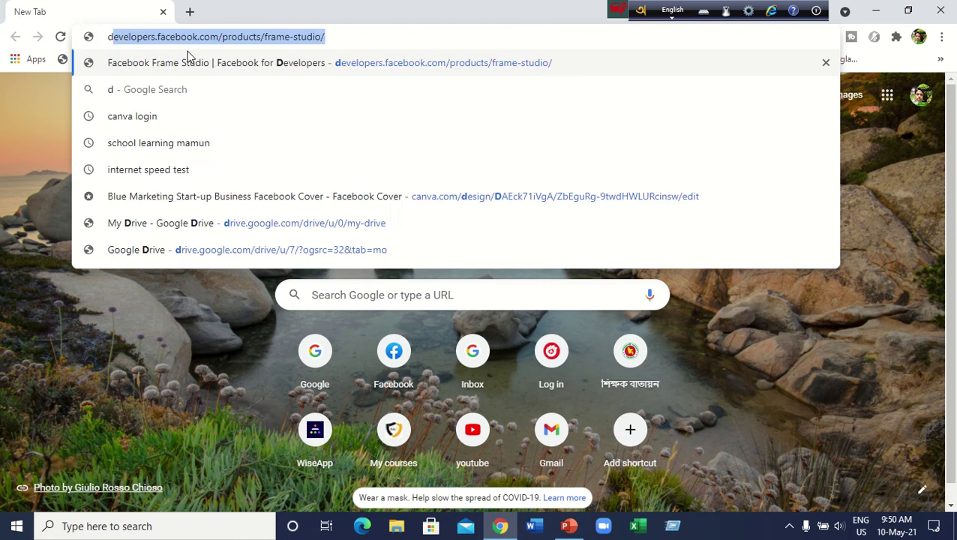
pyautogui.write('e')
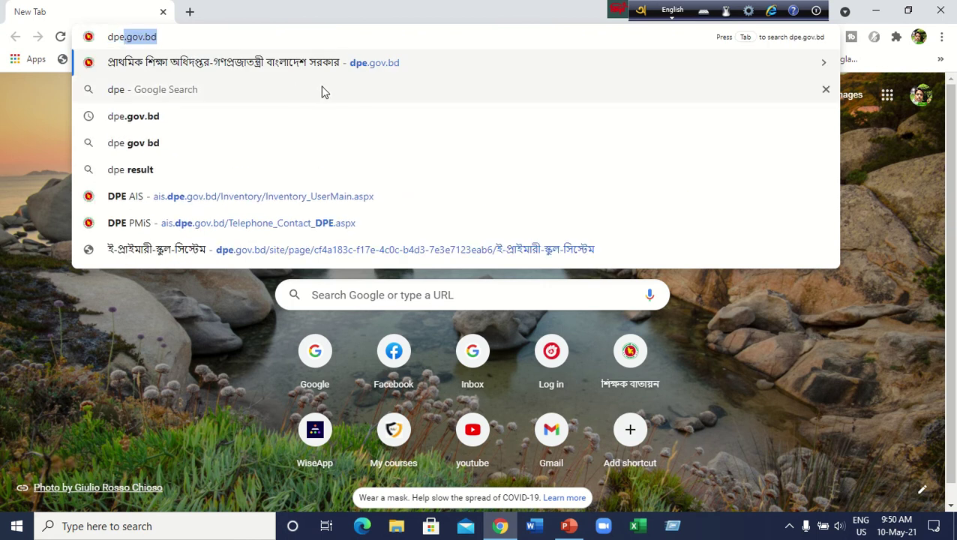
pyautogui.click(279, 66)
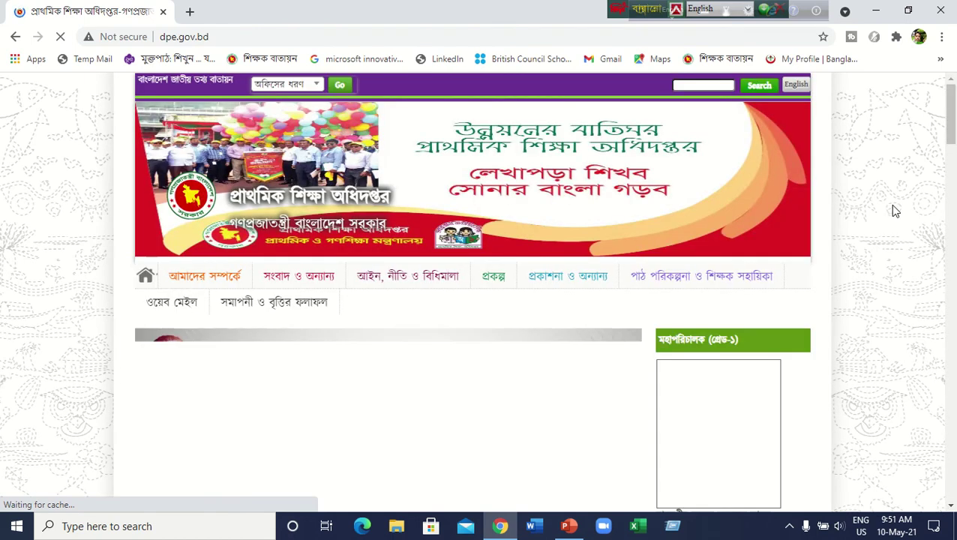
# Step: Open the Nagad stipend portal from the site's important links and log in with the saved school credentials
pyautogui.scroll(-5, 891, 212)
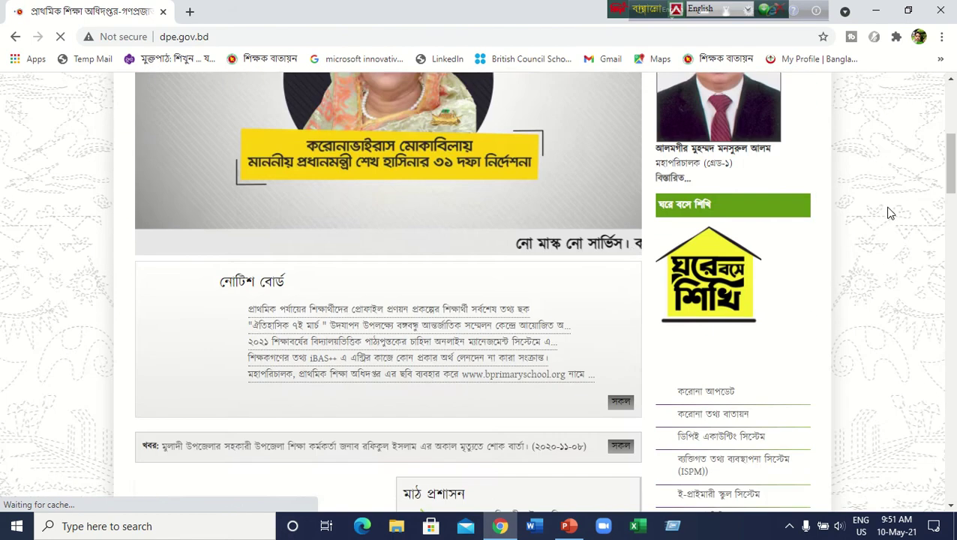
pyautogui.scroll(-8, 892, 212)
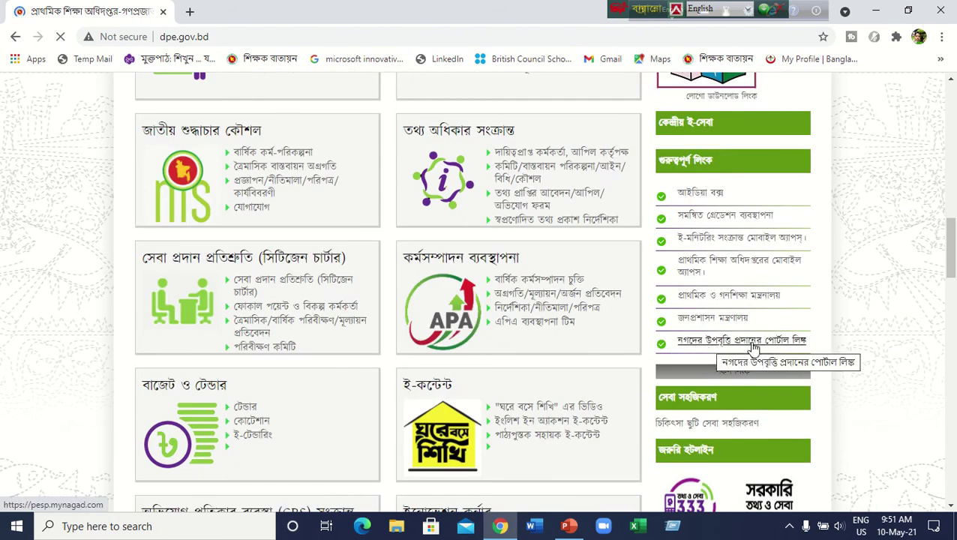
pyautogui.click(787, 342)
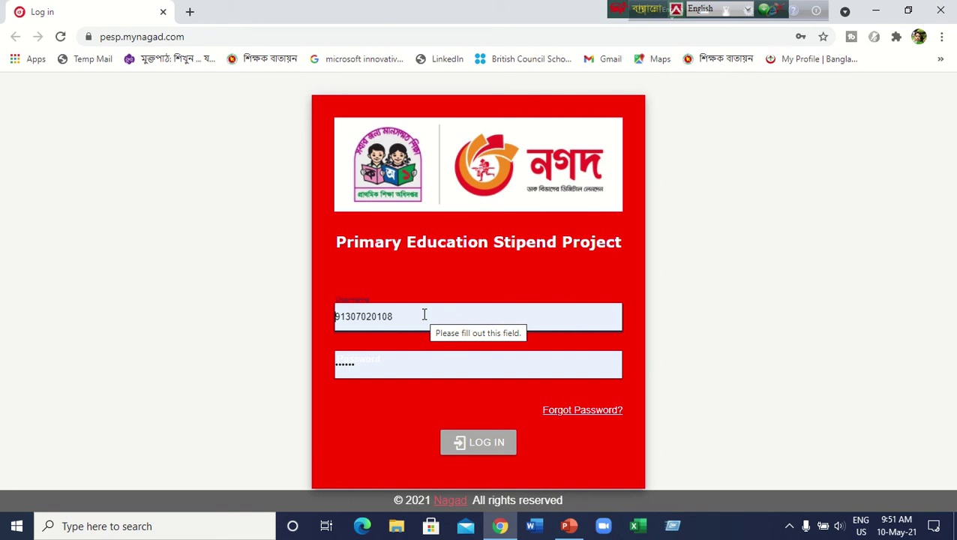
pyautogui.click(466, 440)
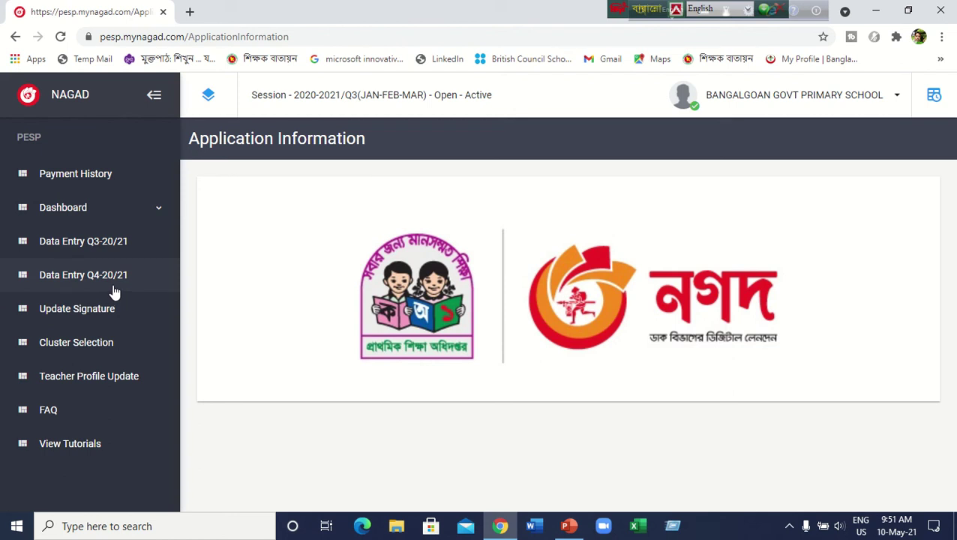
# Step: Open the school's Data Entry Q3-20/21 record for editing and show 30 rows per page in the student table
pyautogui.click(89, 248)
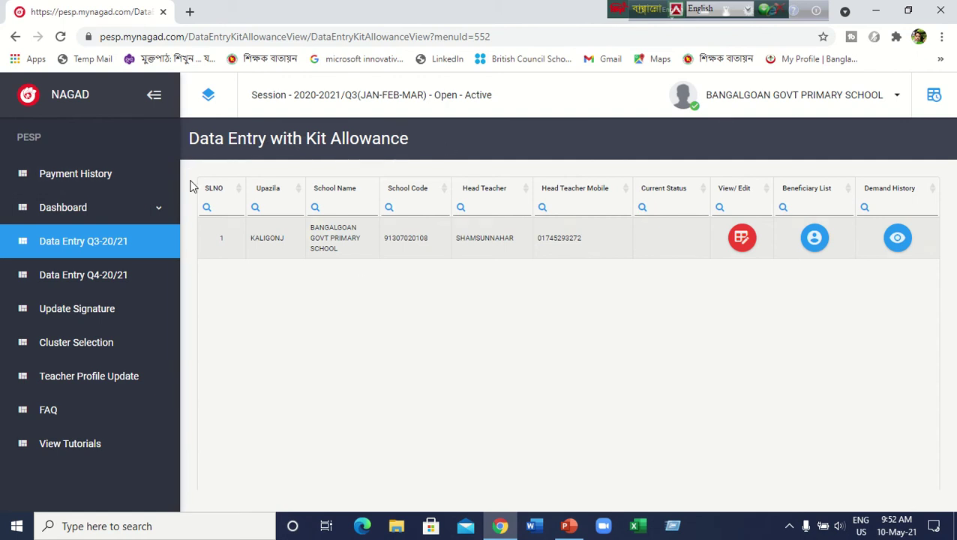
pyautogui.click(742, 239)
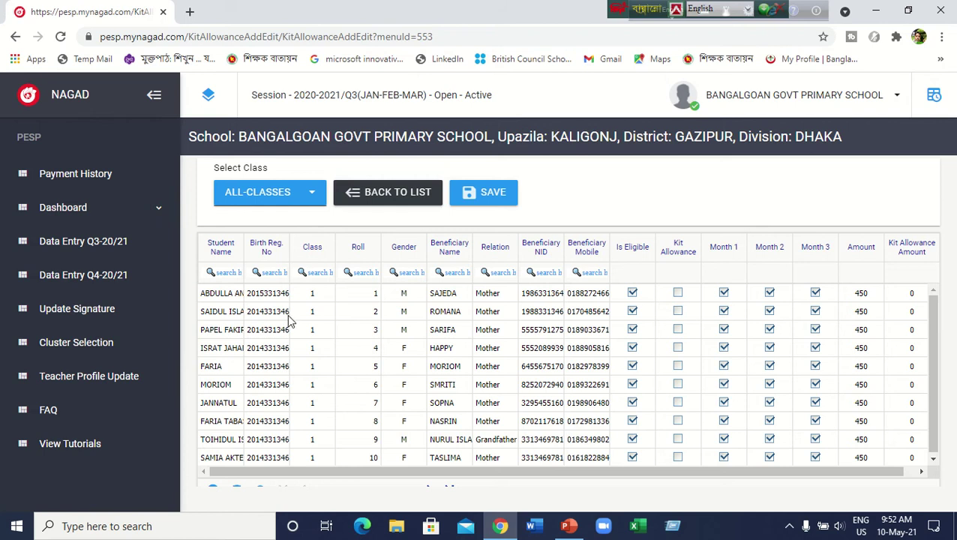
pyautogui.scroll(-1, 305, 323)
pyautogui.scroll(-1, 305, 323)
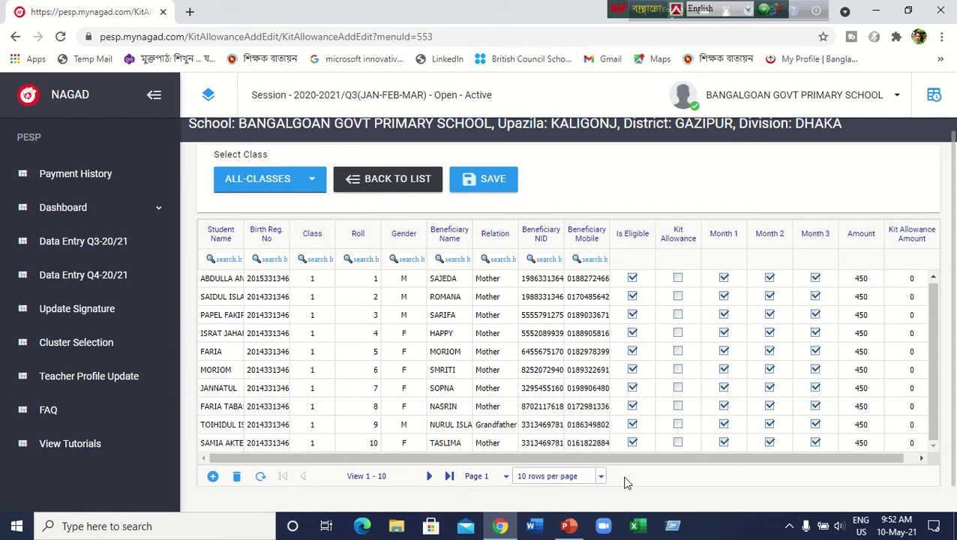
pyautogui.click(600, 478)
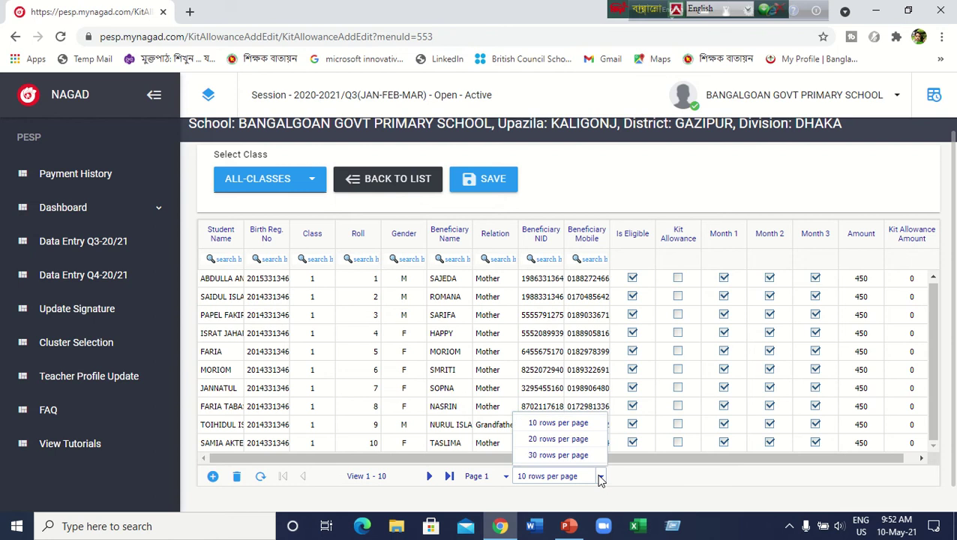
pyautogui.click(574, 455)
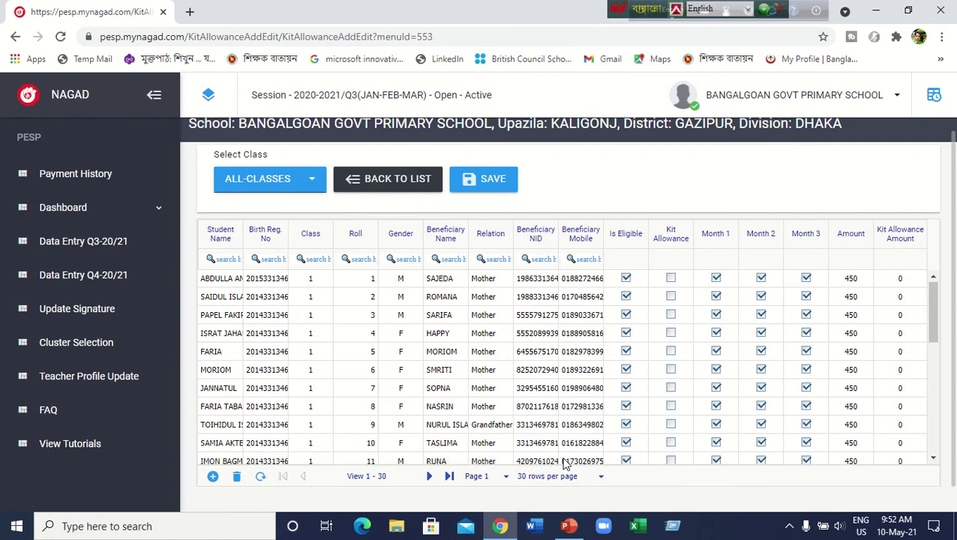
# Step: Enable Kit Allowance for the class 1 students with roll numbers 1 to 4
pyautogui.scroll(-5, 530, 342)
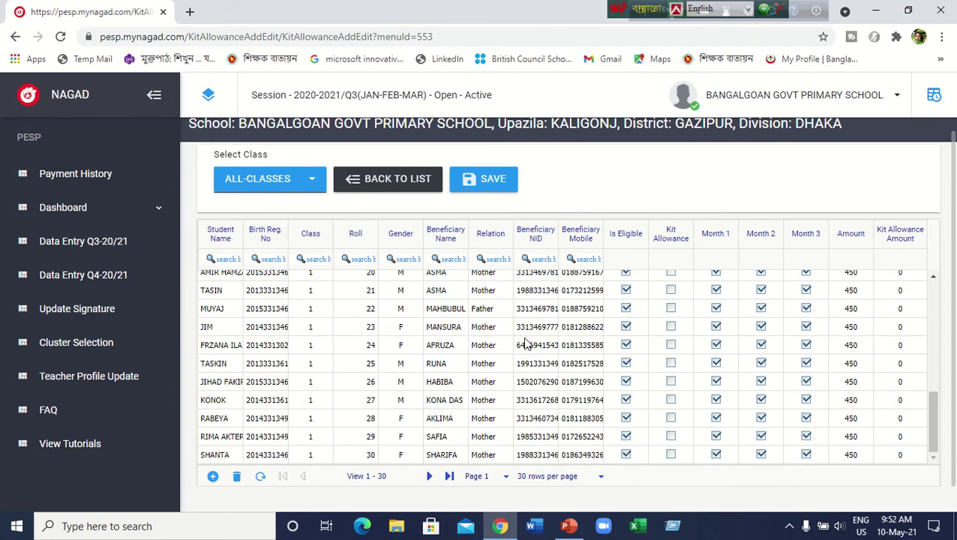
pyautogui.scroll(5, 525, 343)
pyautogui.scroll(2, 525, 343)
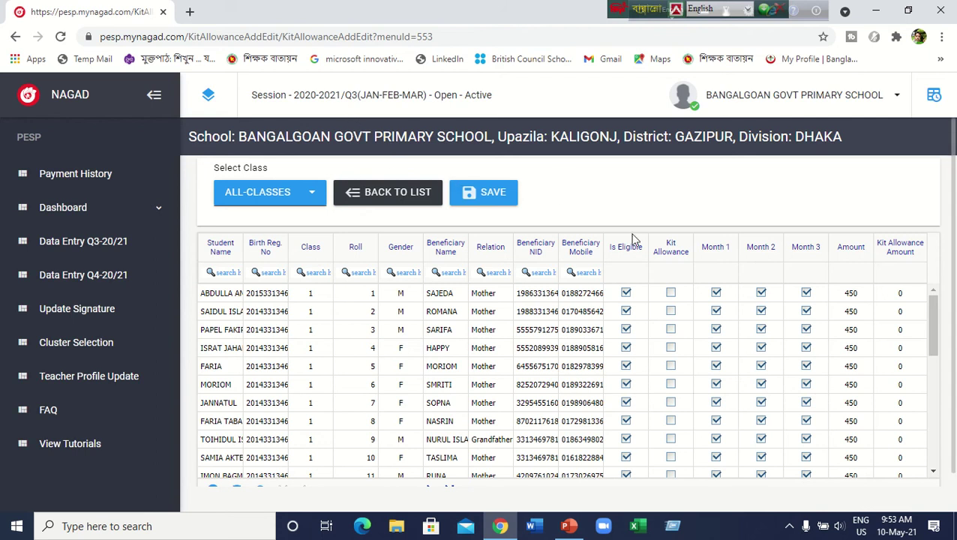
pyautogui.scroll(-5, 697, 285)
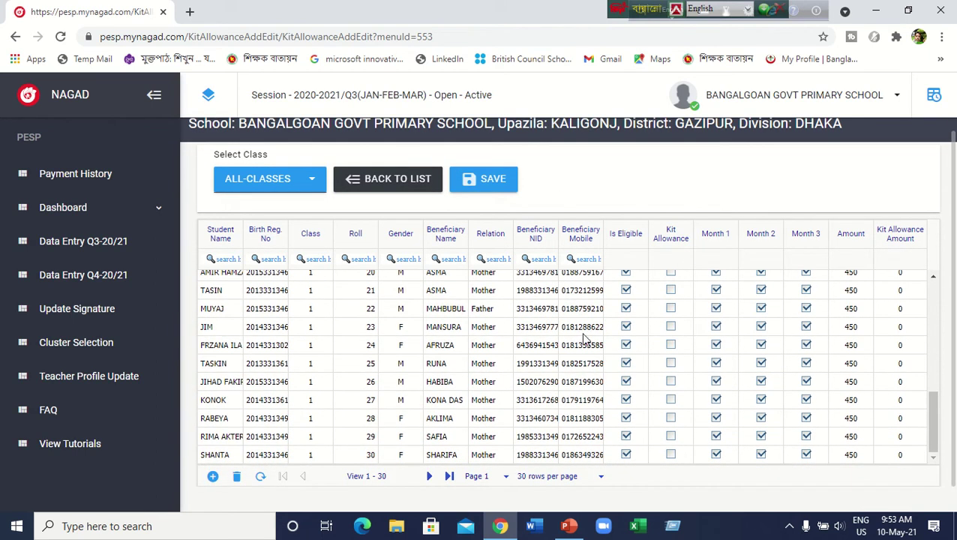
pyautogui.scroll(6, 706, 307)
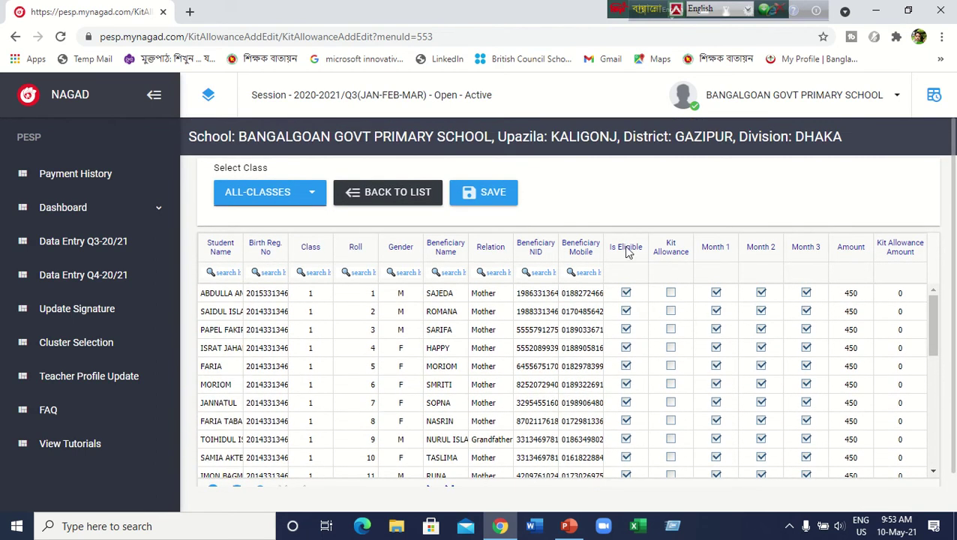
pyautogui.click(672, 294)
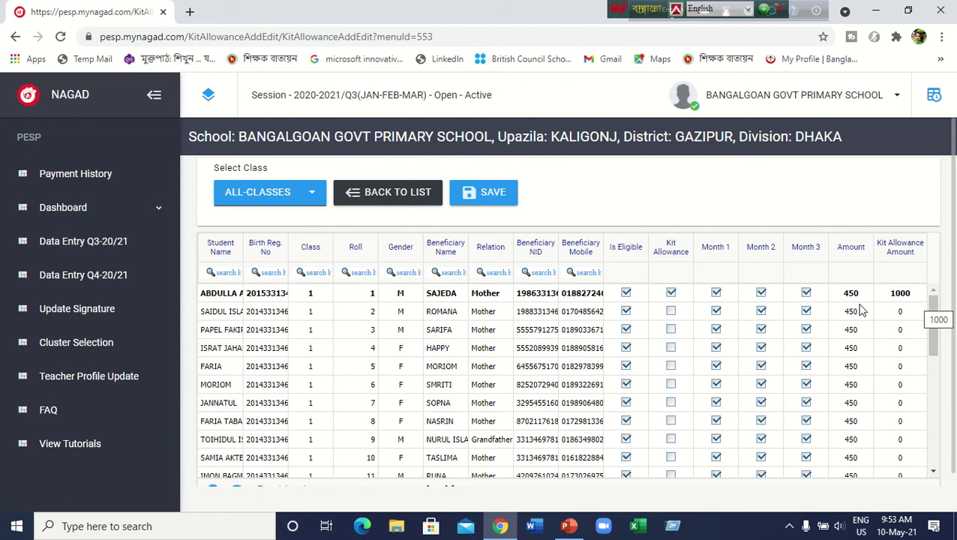
pyautogui.click(671, 312)
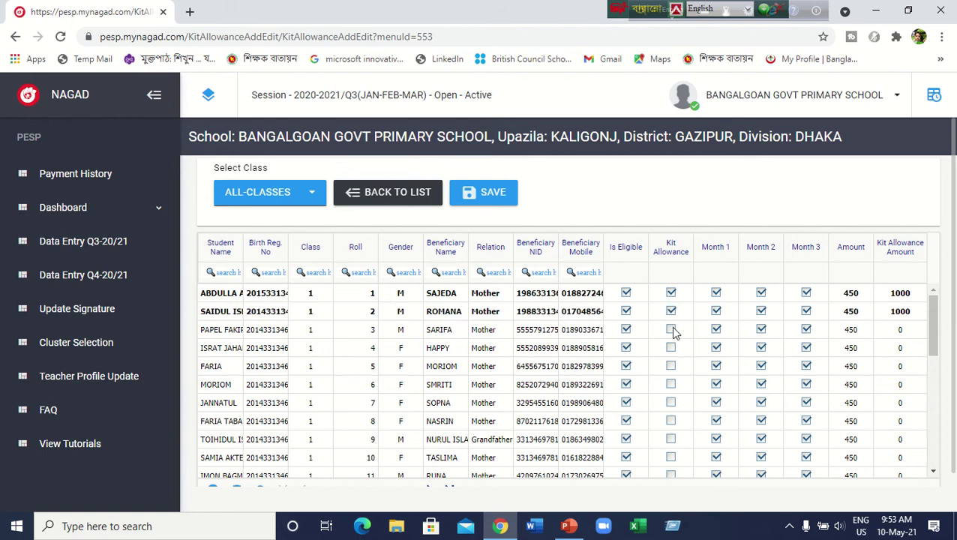
pyautogui.click(670, 329)
pyautogui.click(671, 348)
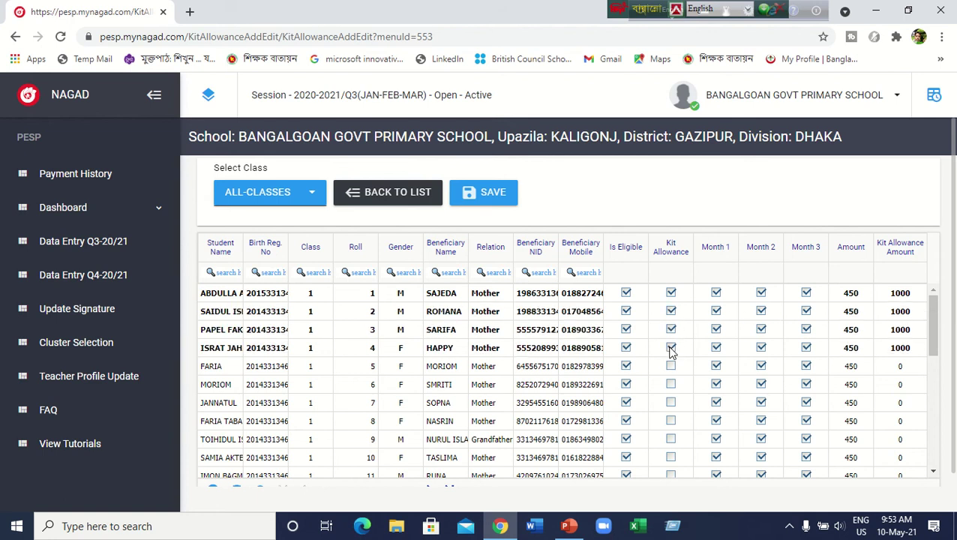
# Step: Clear Is Eligible for the class 1 student with roll 28, and re-enable it along with Month 1, Month 2 and Month 3
pyautogui.scroll(-5, 578, 310)
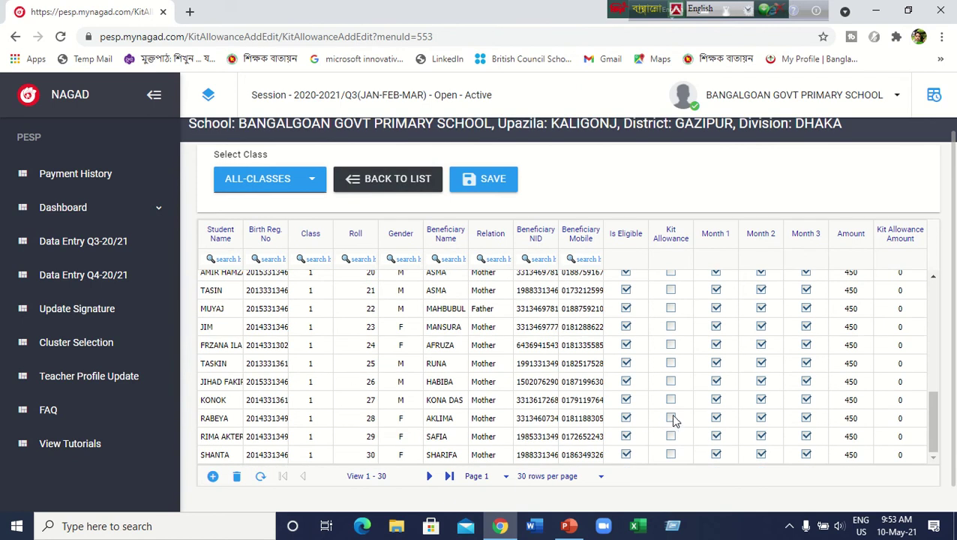
pyautogui.click(627, 418)
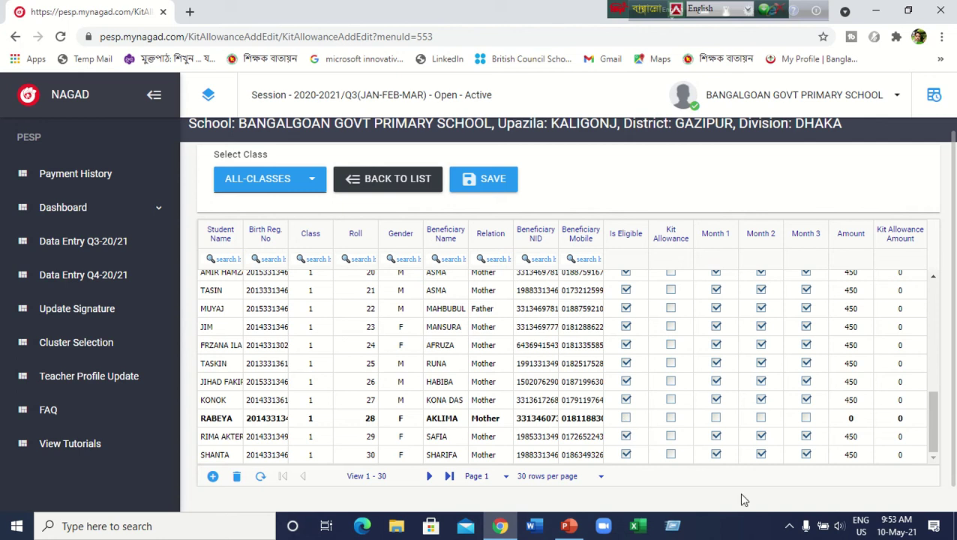
pyautogui.click(627, 422)
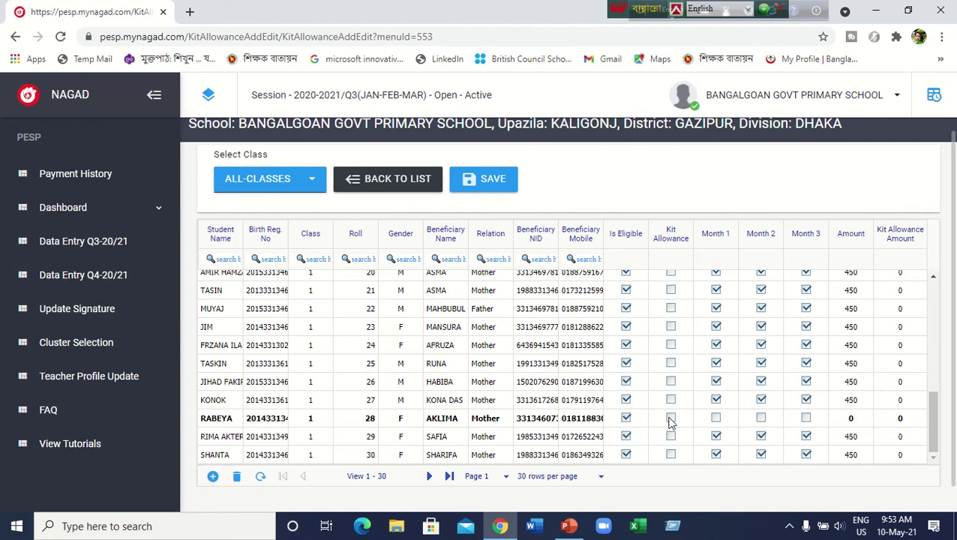
pyautogui.click(716, 418)
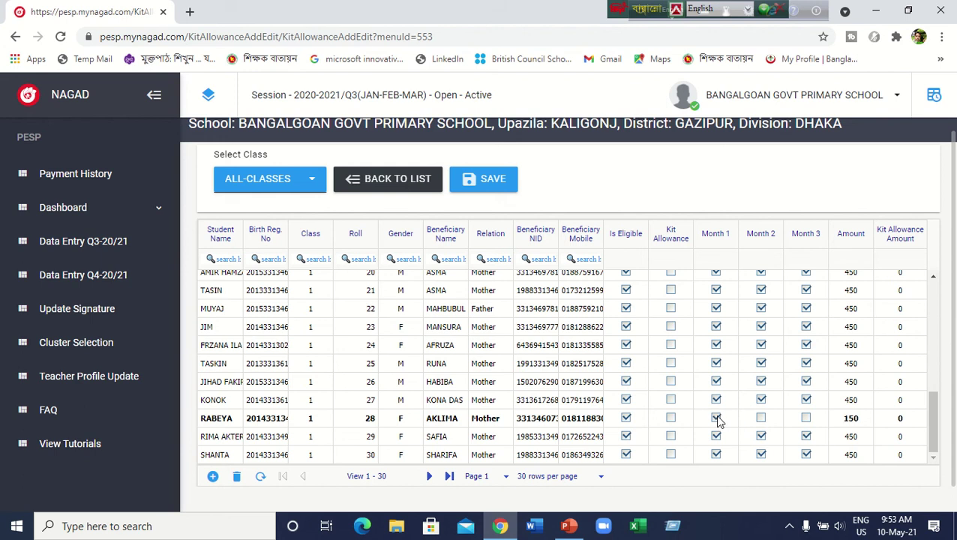
pyautogui.click(762, 420)
pyautogui.click(806, 419)
# Step: Filter the student table to class 2 and look through its list
pyautogui.click(306, 183)
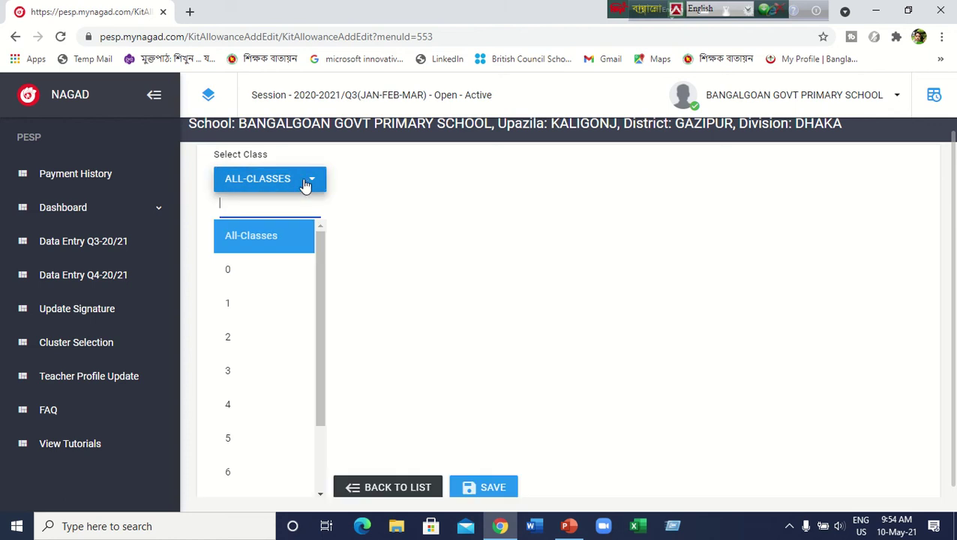
pyautogui.click(275, 339)
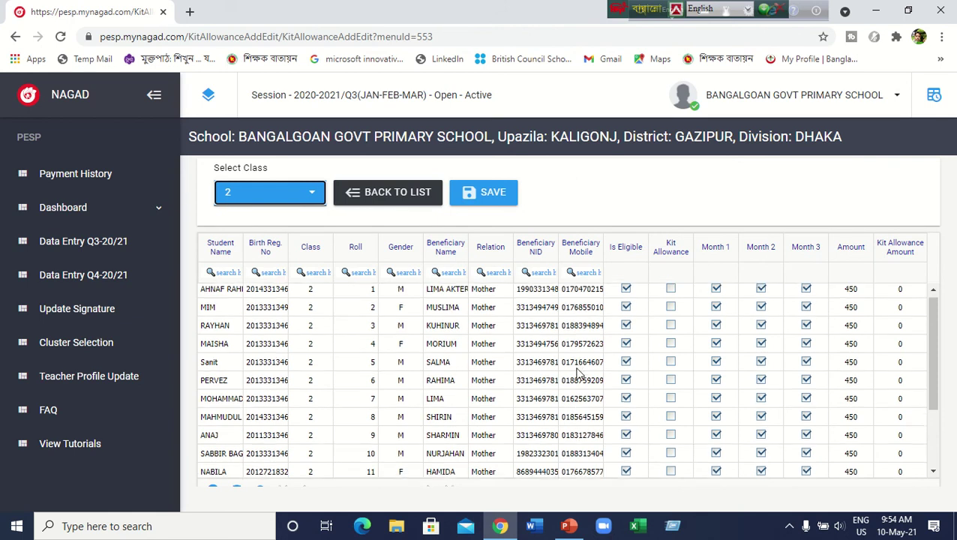
pyautogui.scroll(-3, 576, 371)
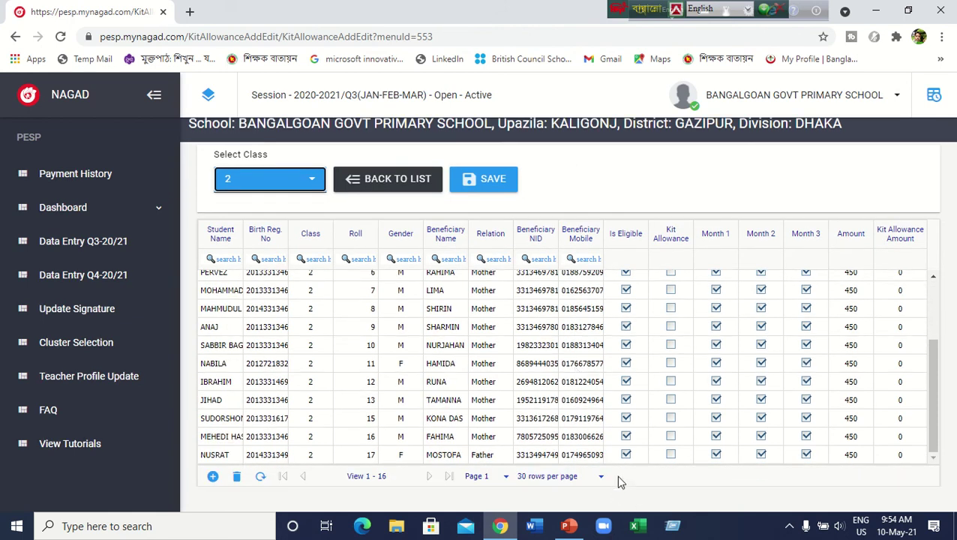
# Step: Finish looking through the class 2 students, and filter the student table to class 3 down to its last rows
pyautogui.scroll(3, 628, 398)
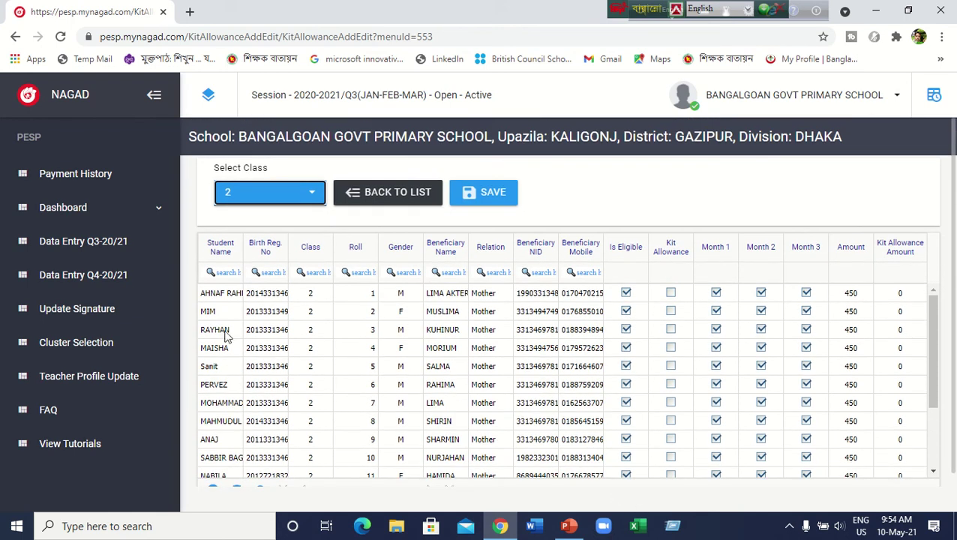
pyautogui.scroll(-2, 632, 368)
pyautogui.scroll(-1, 632, 368)
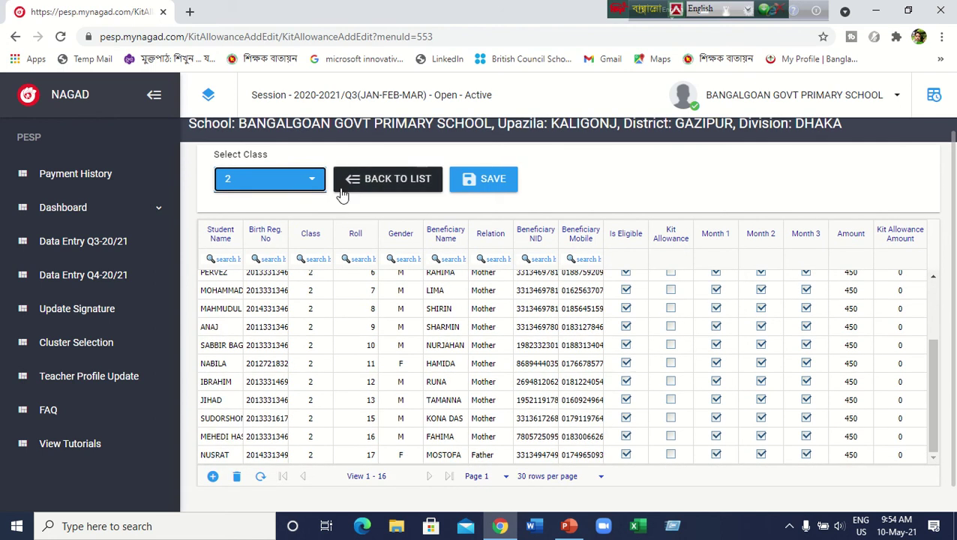
pyautogui.click(312, 181)
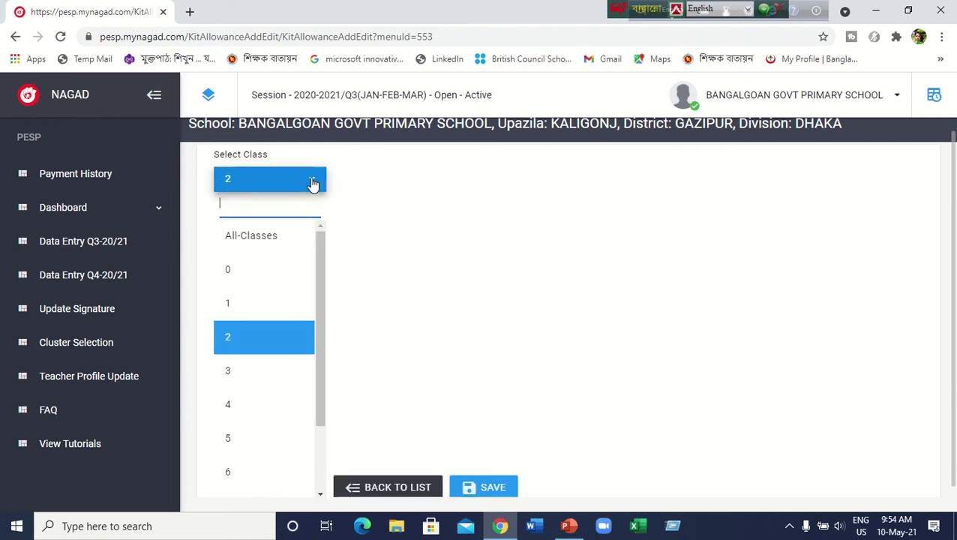
pyautogui.click(232, 375)
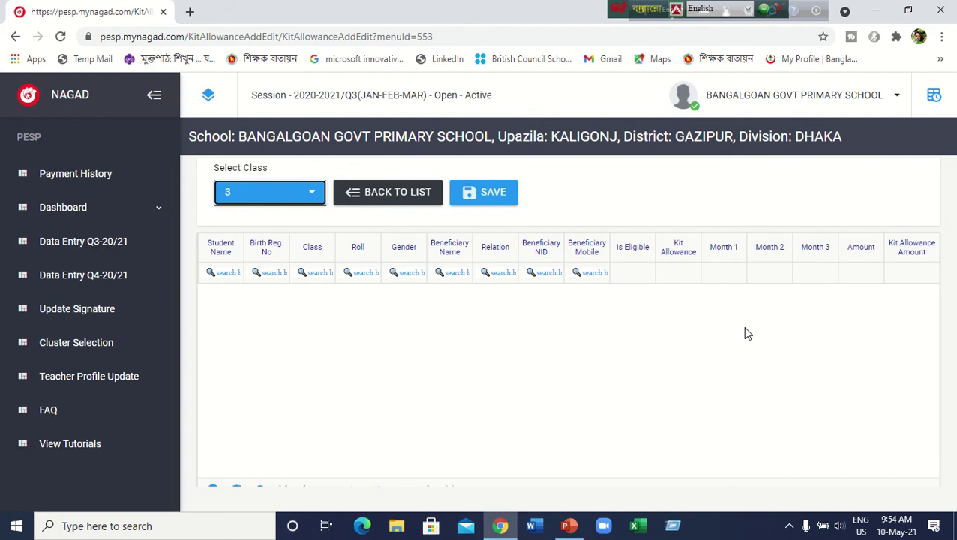
pyautogui.scroll(-3, 353, 347)
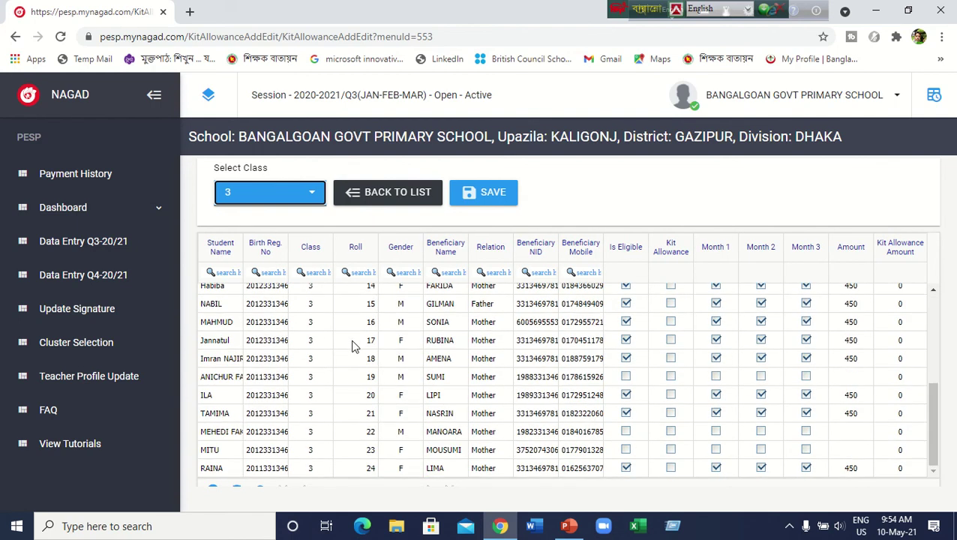
pyautogui.scroll(-1, 352, 346)
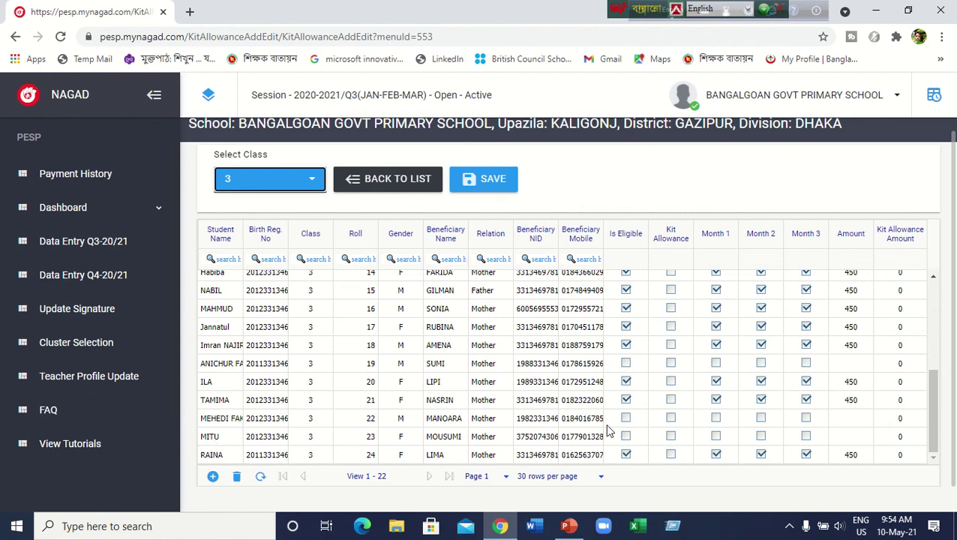
# Step: Enable Is Eligible, Month 1, Month 2, Month 3 and Kit Allowance for the class 3 student with roll 19
pyautogui.click(627, 366)
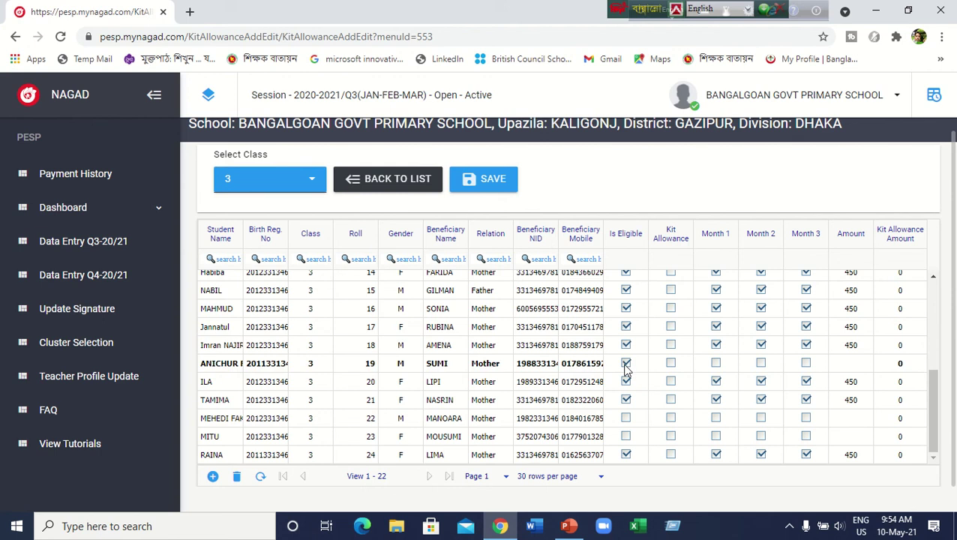
pyautogui.click(715, 365)
pyautogui.click(762, 366)
pyautogui.click(805, 364)
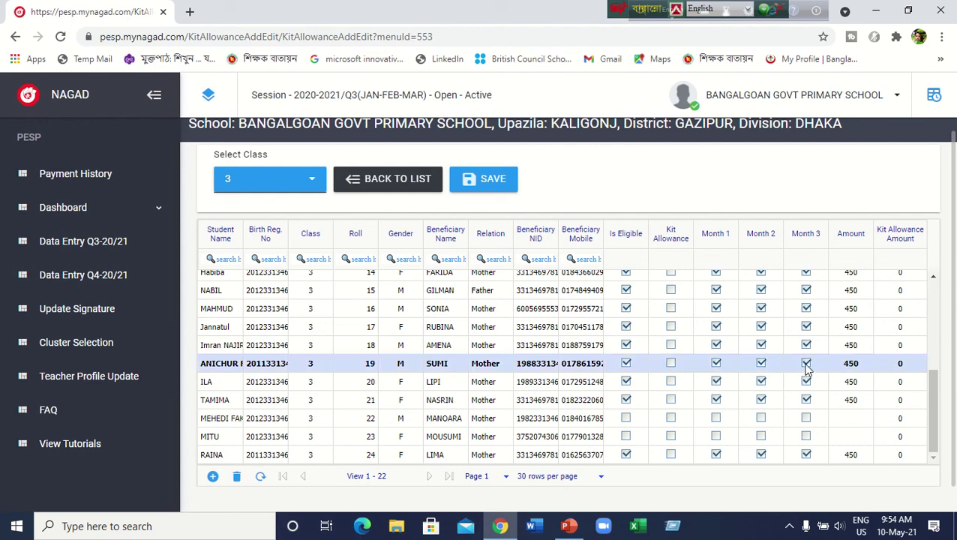
pyautogui.click(671, 364)
# Step: Enable Is Eligible, Kit Allowance and Months 1 to 3 for the class 3 students with roll numbers 22 and 23
pyautogui.click(627, 420)
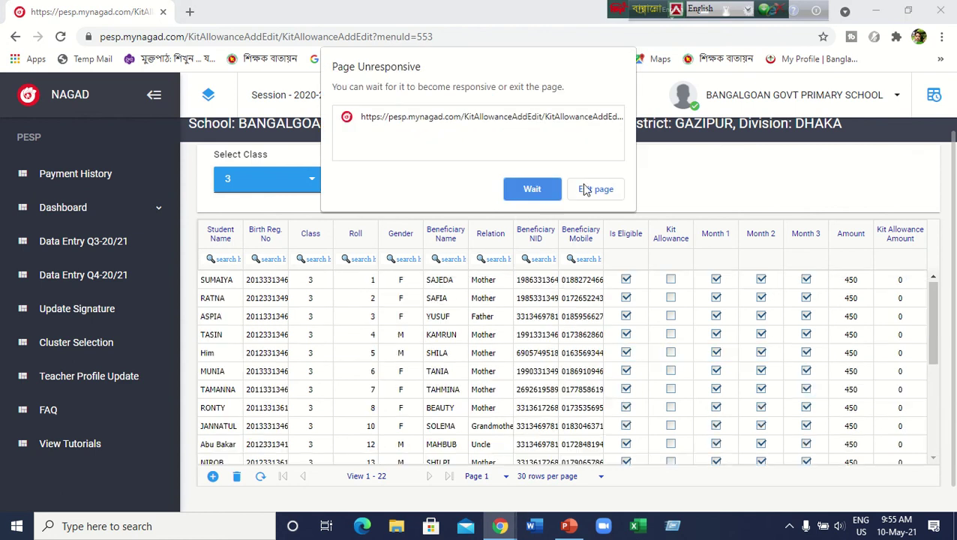
pyautogui.scroll(-3, 542, 357)
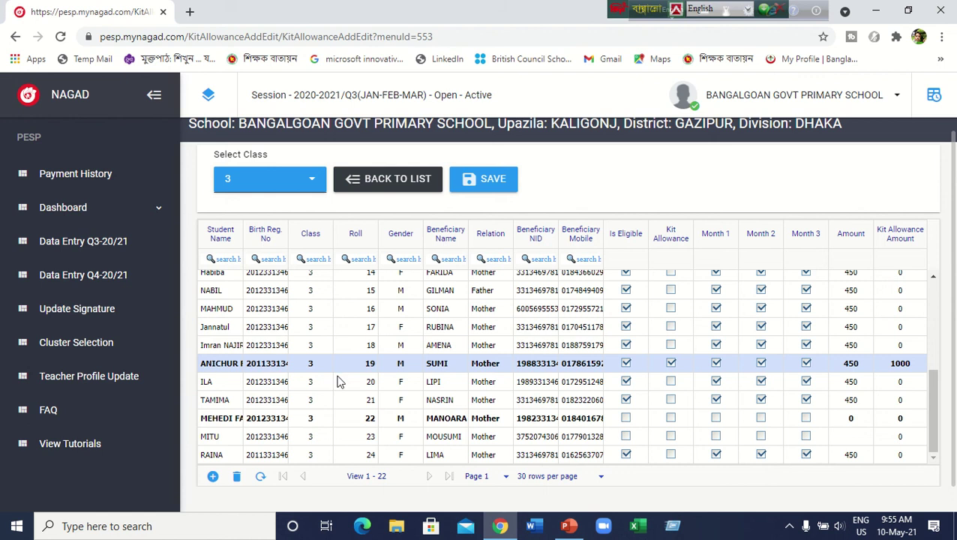
pyautogui.click(626, 418)
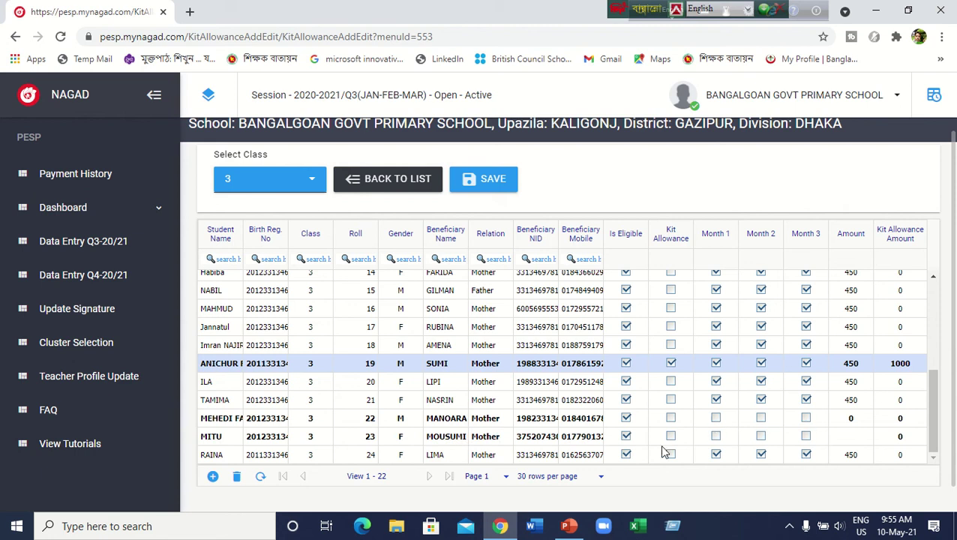
pyautogui.click(716, 437)
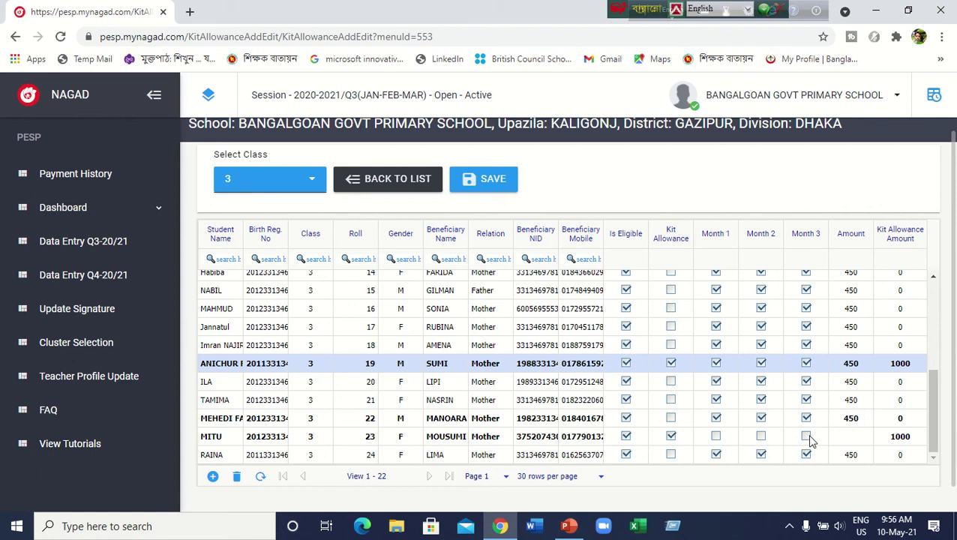
pyautogui.click(760, 436)
pyautogui.click(716, 436)
pyautogui.click(670, 420)
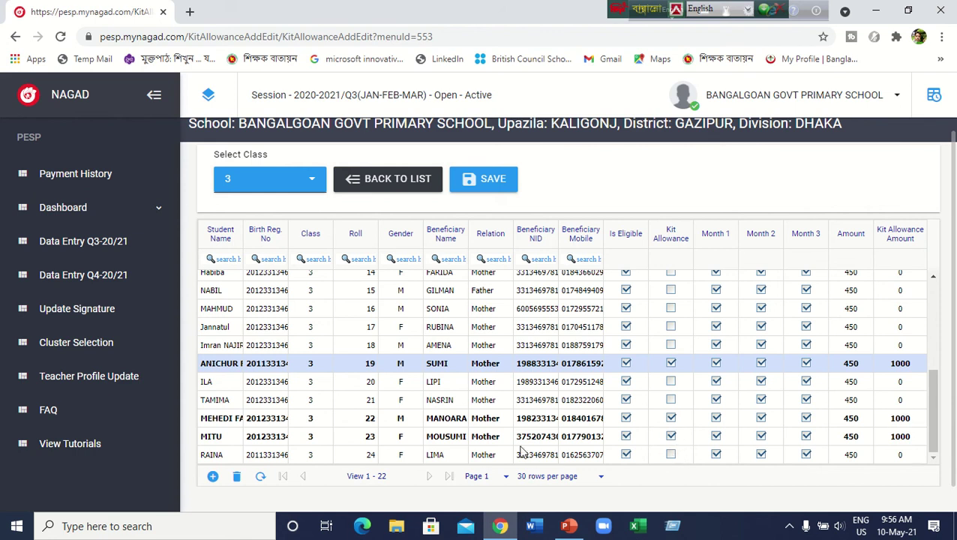
# Step: Look through the available class options and filter the student table to Pass Out
pyautogui.scroll(3, 523, 367)
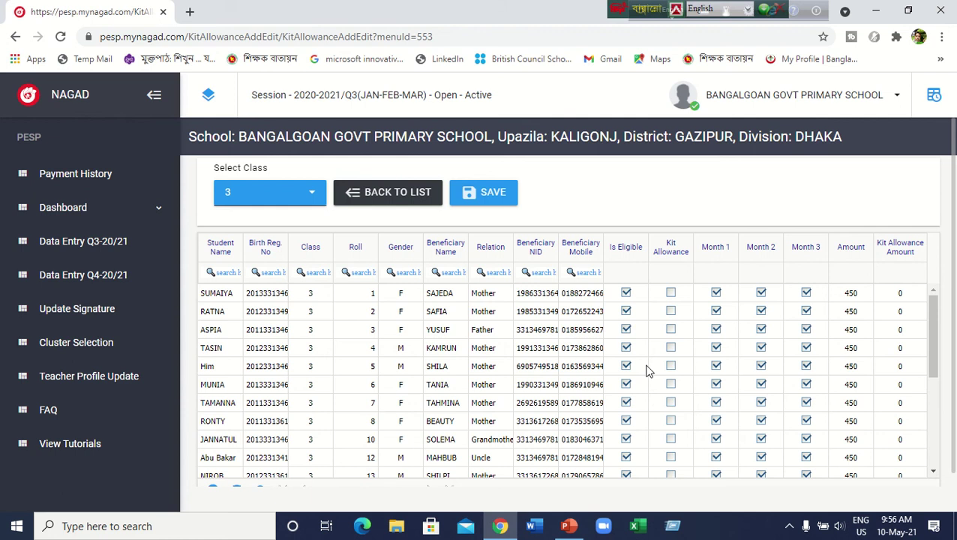
pyautogui.click(287, 195)
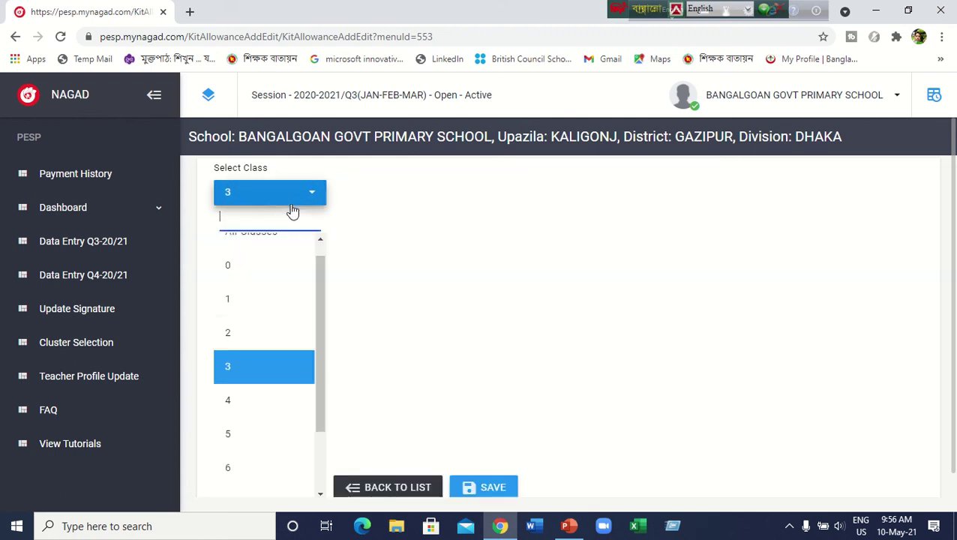
pyautogui.scroll(-2, 281, 297)
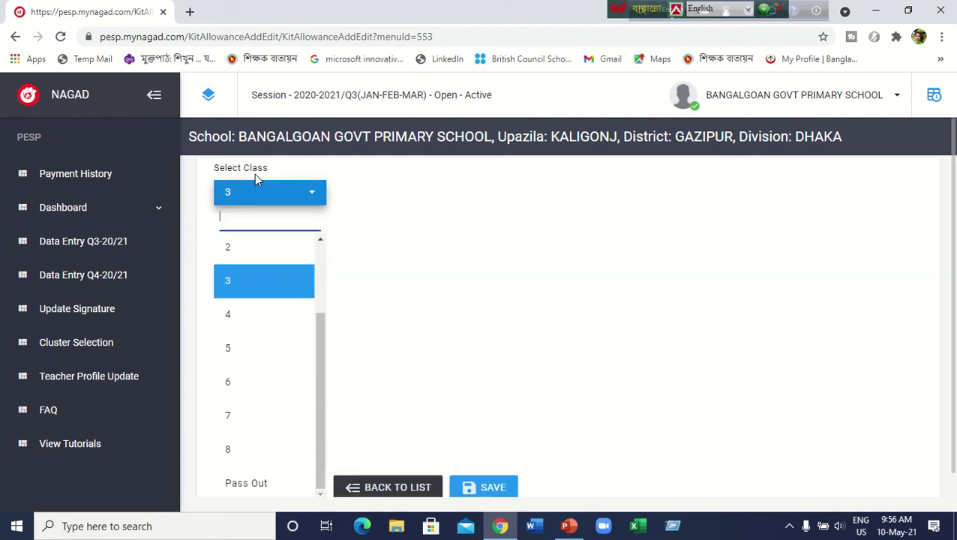
pyautogui.scroll(-5, 270, 375)
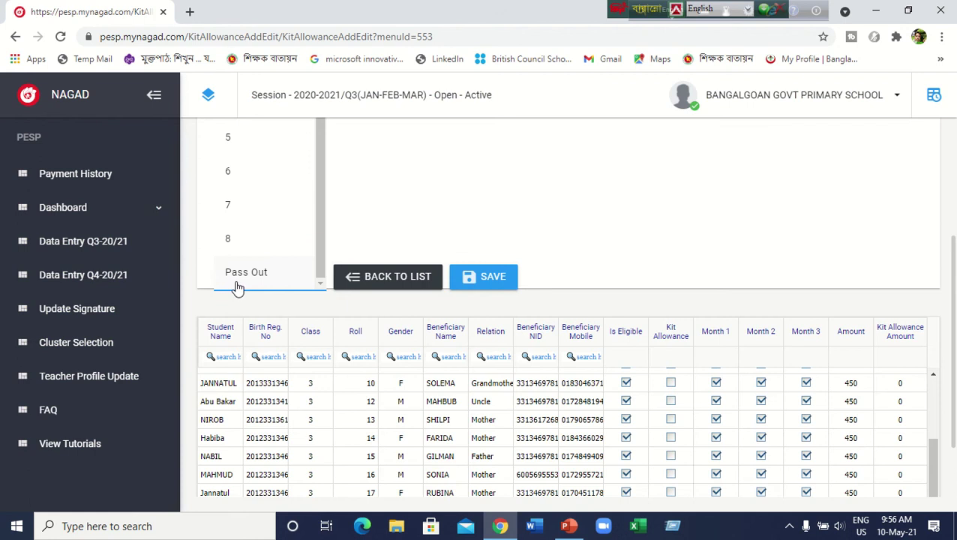
pyautogui.scroll(5, 309, 209)
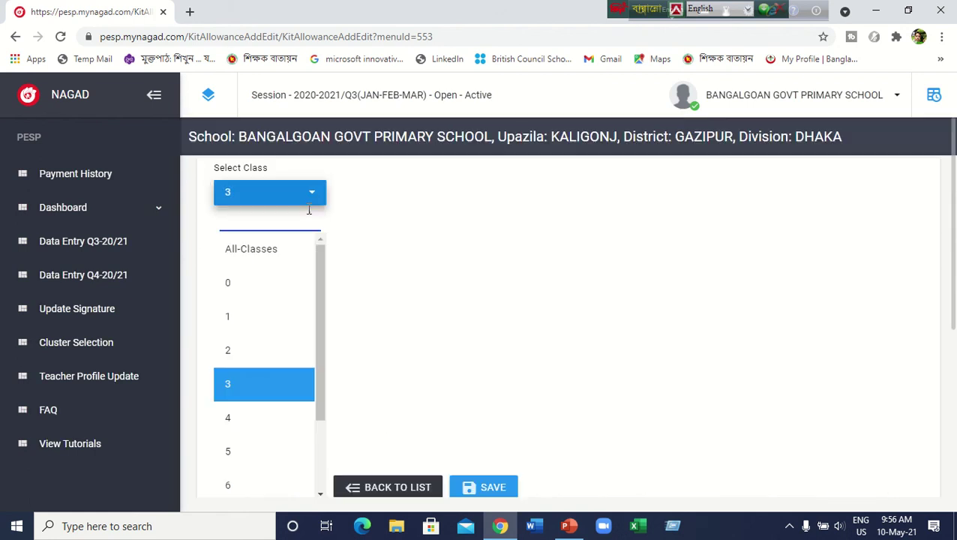
pyautogui.click(292, 197)
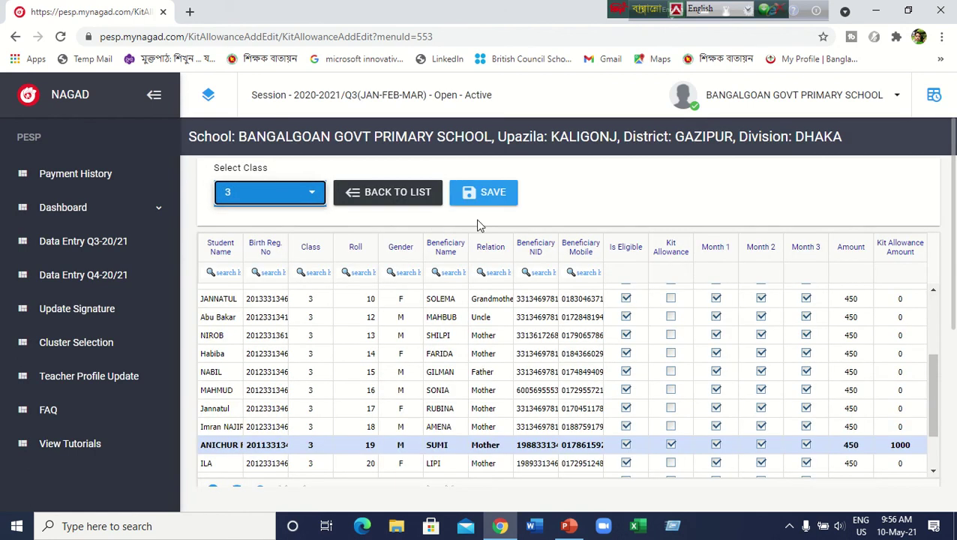
pyautogui.click(314, 197)
pyautogui.scroll(-5, 267, 297)
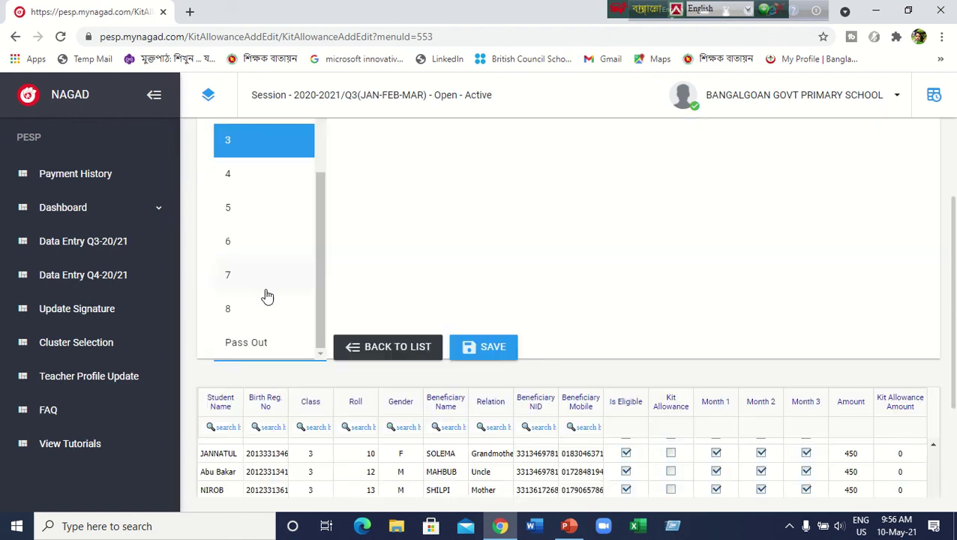
pyautogui.scroll(-1, 267, 297)
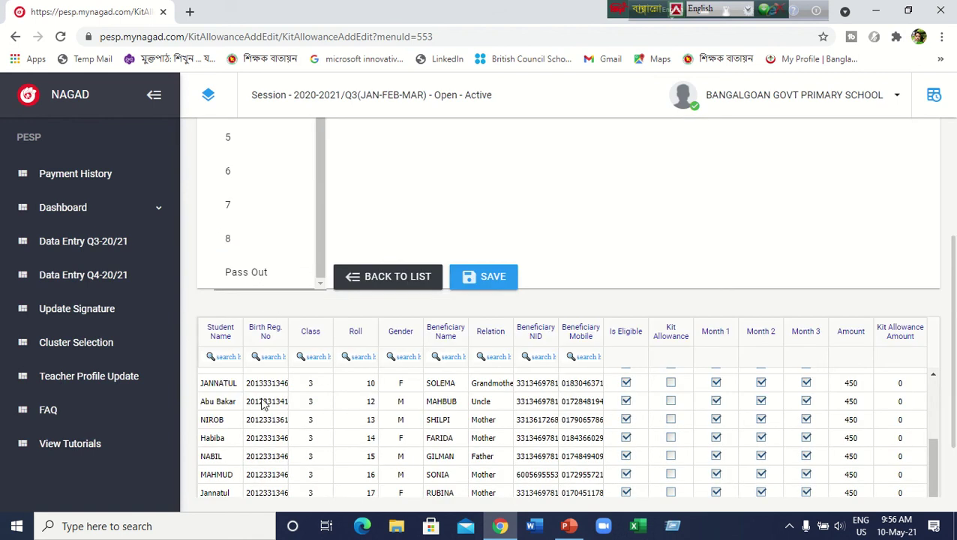
pyautogui.click(248, 273)
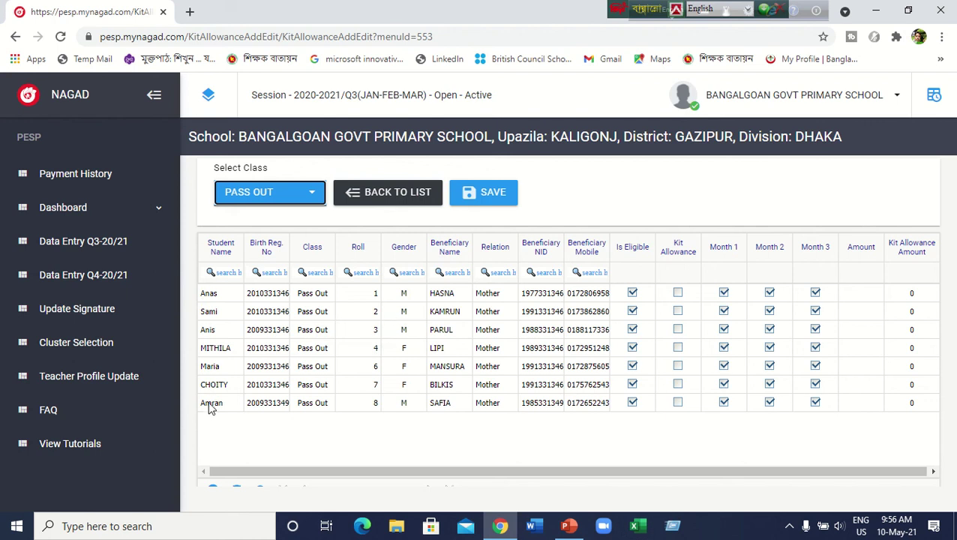
# Step: Clear Is Eligible for all Pass Out students, roll numbers 1 to 4 and 6 to 8
pyautogui.click(633, 293)
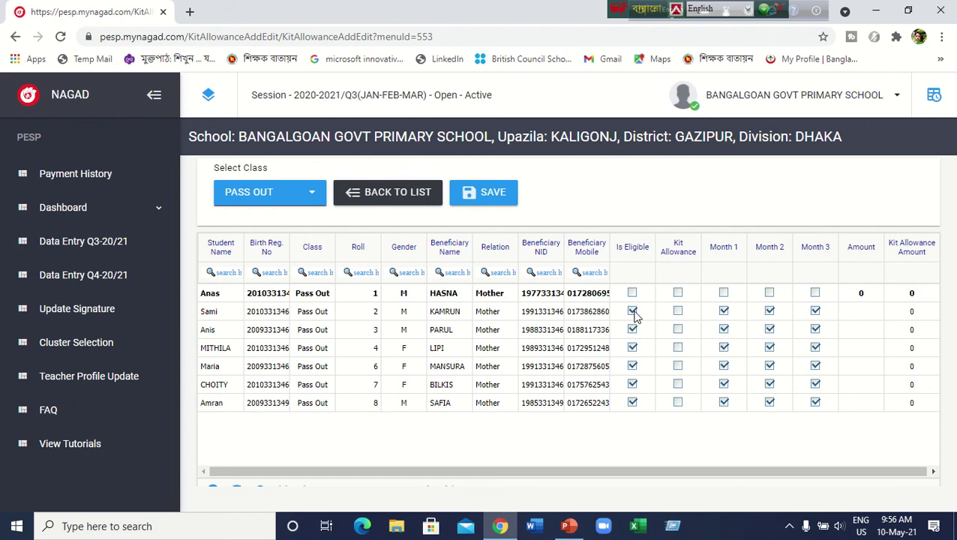
pyautogui.click(632, 311)
pyautogui.click(632, 330)
pyautogui.click(632, 348)
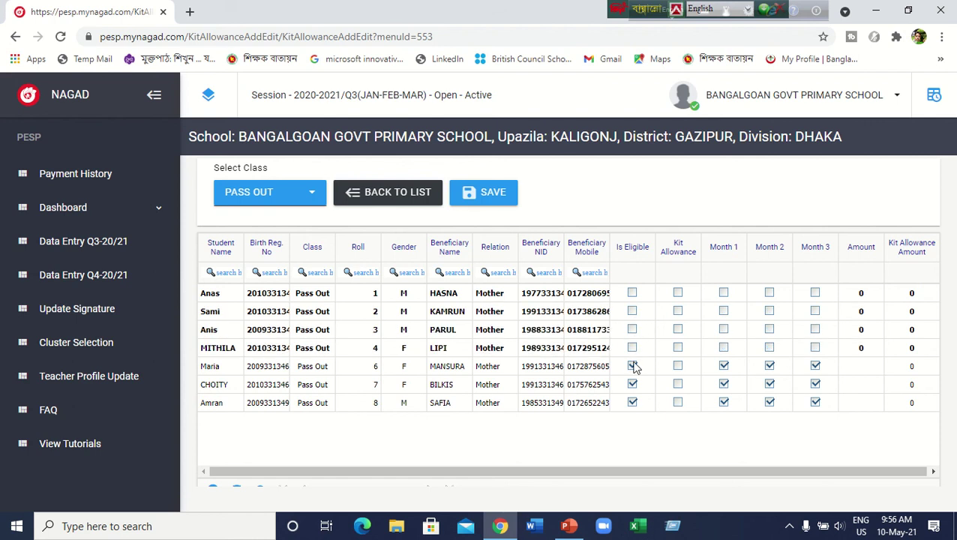
pyautogui.click(632, 366)
pyautogui.click(633, 384)
pyautogui.click(632, 403)
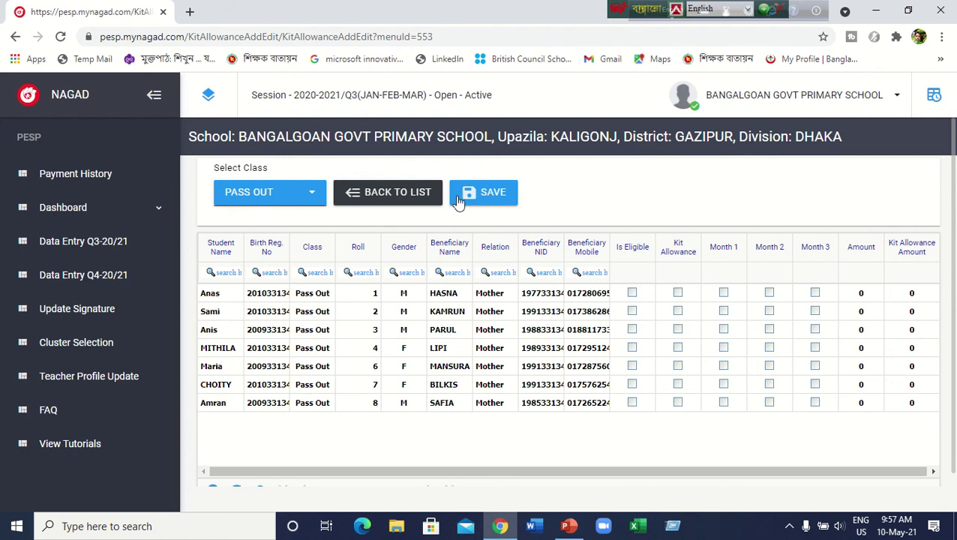
# Step: Filter the student table to class 5 and bring its last students into view
pyautogui.click(318, 198)
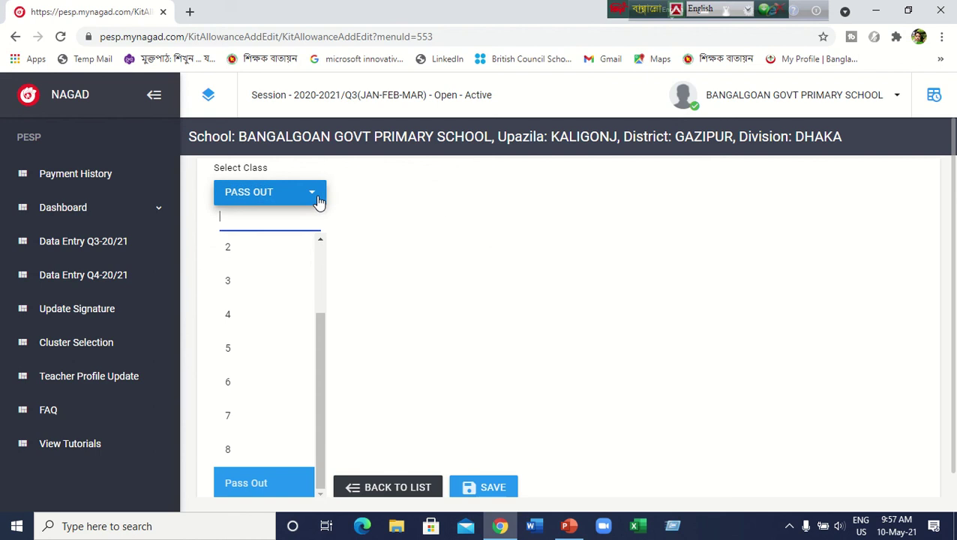
pyautogui.click(250, 254)
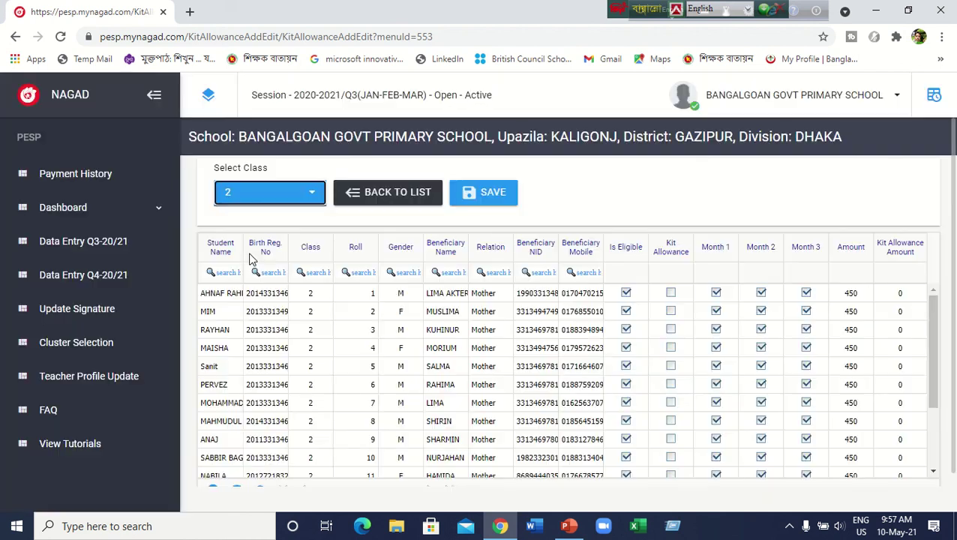
pyautogui.click(315, 192)
pyautogui.scroll(-2, 265, 303)
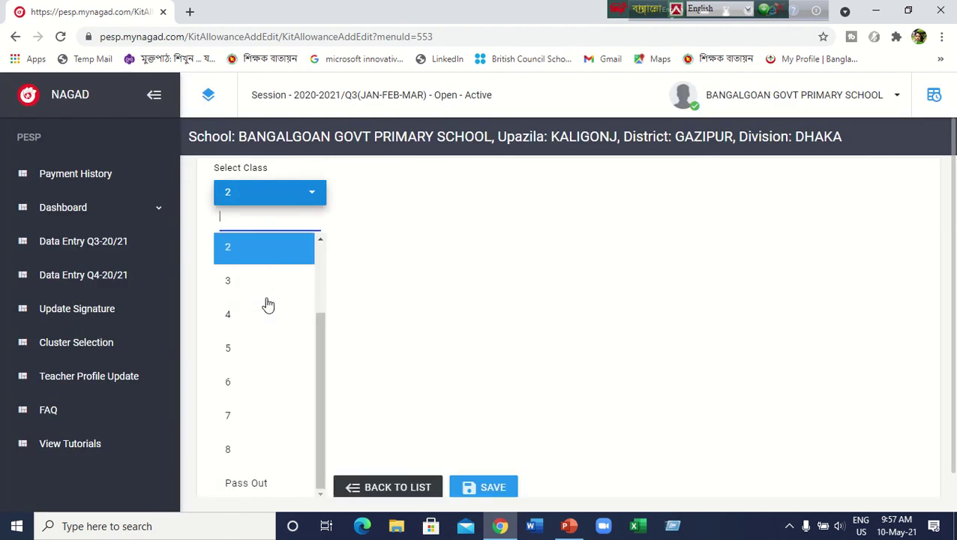
pyautogui.click(227, 349)
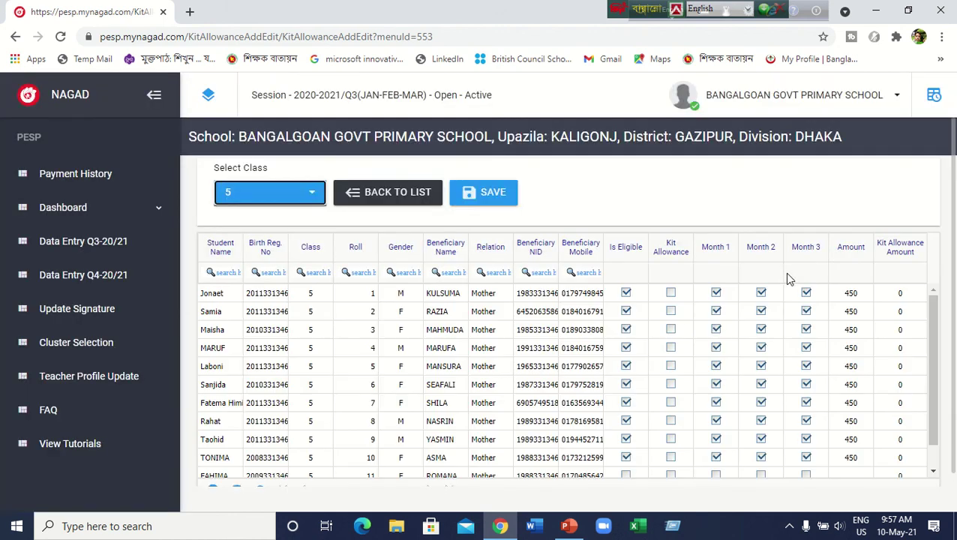
pyautogui.scroll(-3, 487, 338)
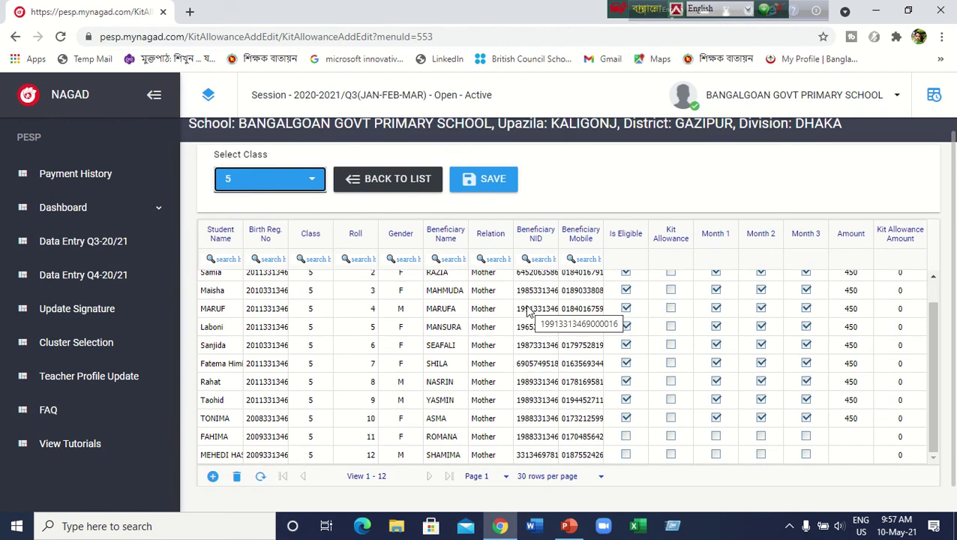
# Step: Enable Is Eligible for the class 5 students with rolls 11 and 12, and Month 1 for roll 11
pyautogui.click(627, 438)
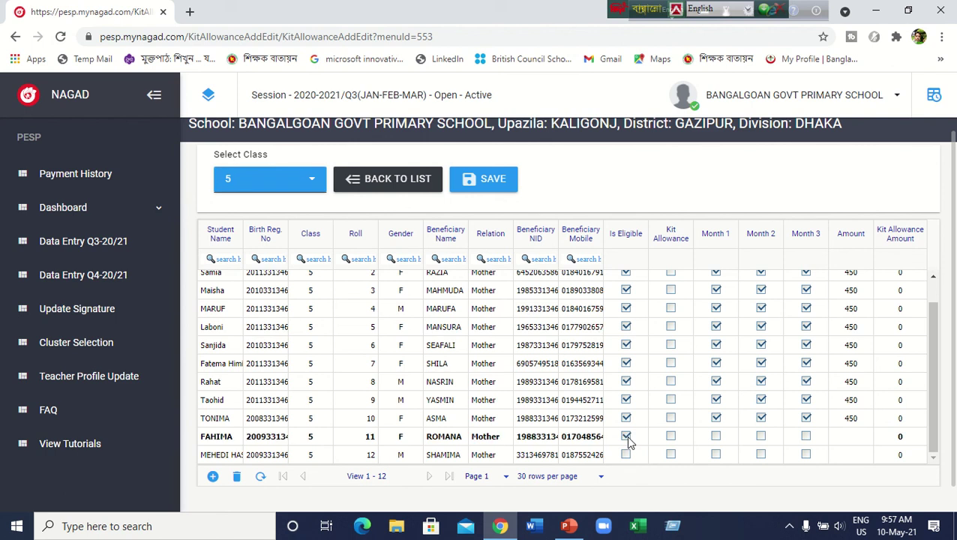
pyautogui.click(627, 455)
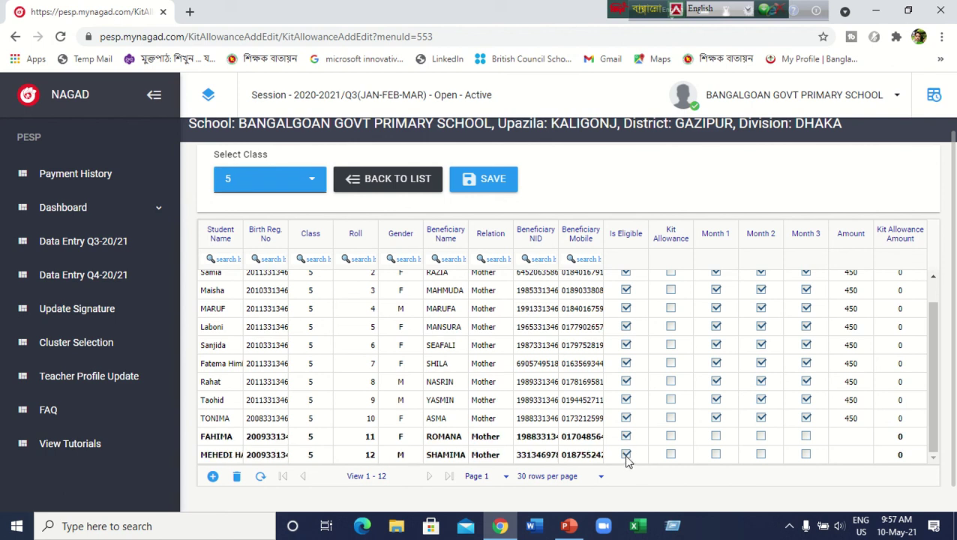
pyautogui.click(716, 438)
# Step: Add a blank student row to class 5 and step through its Student Name, Birth Reg. No and Roll fields without entering data
pyautogui.click(213, 477)
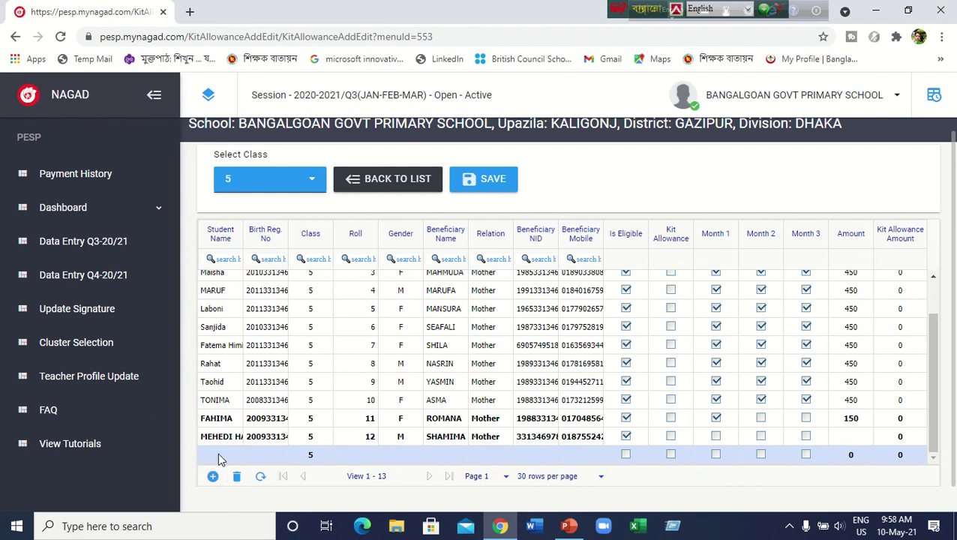
pyautogui.click(217, 453)
pyautogui.click(276, 456)
pyautogui.click(347, 453)
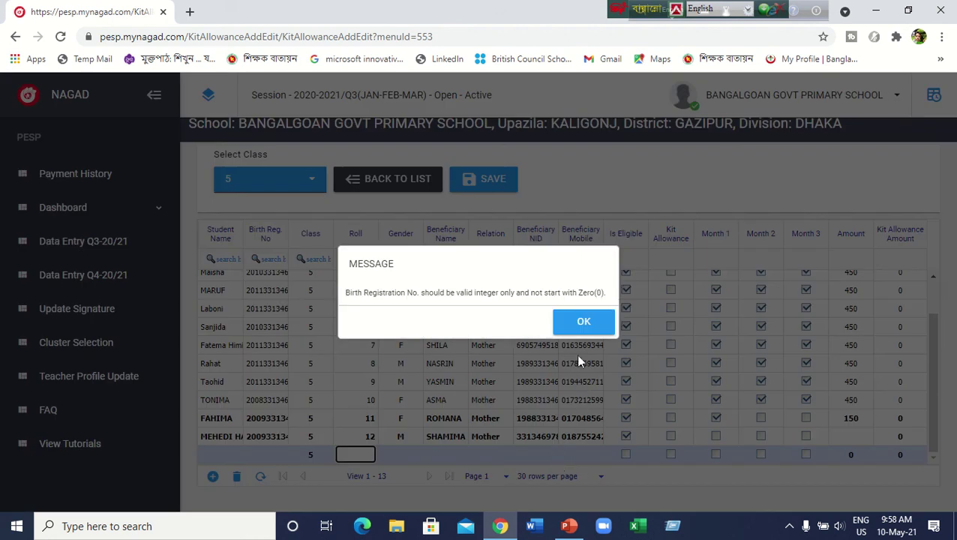
pyautogui.click(584, 322)
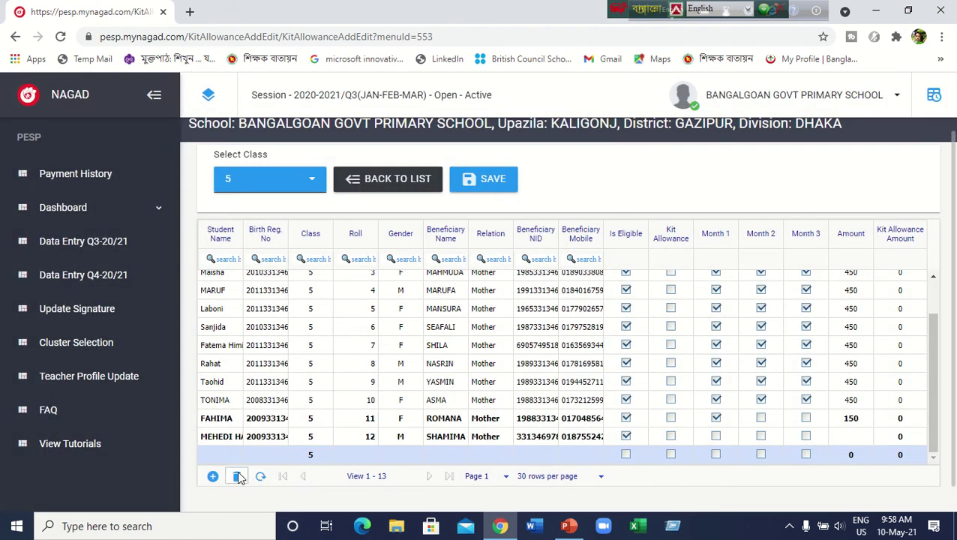
# Step: Delete the blank student row from the end of the class 5 table
pyautogui.click(351, 459)
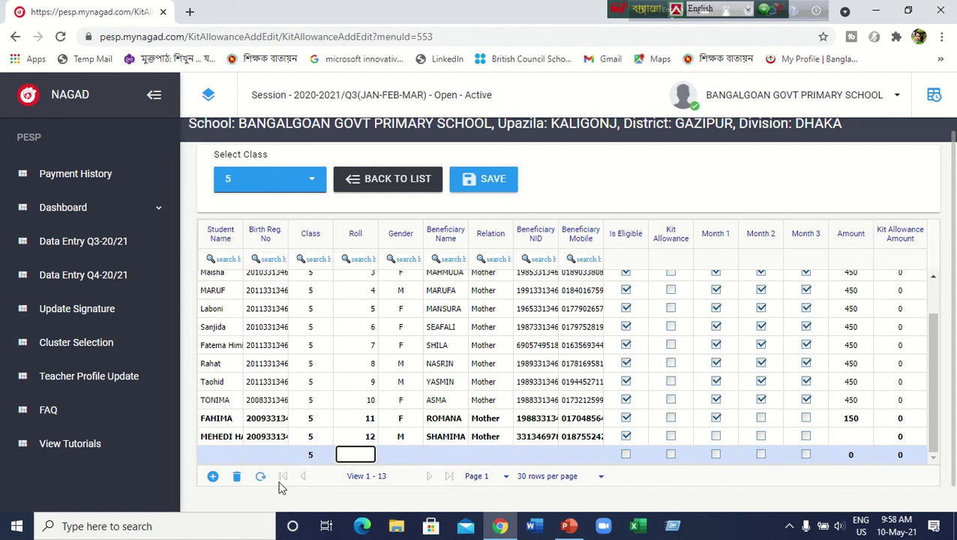
pyautogui.click(237, 478)
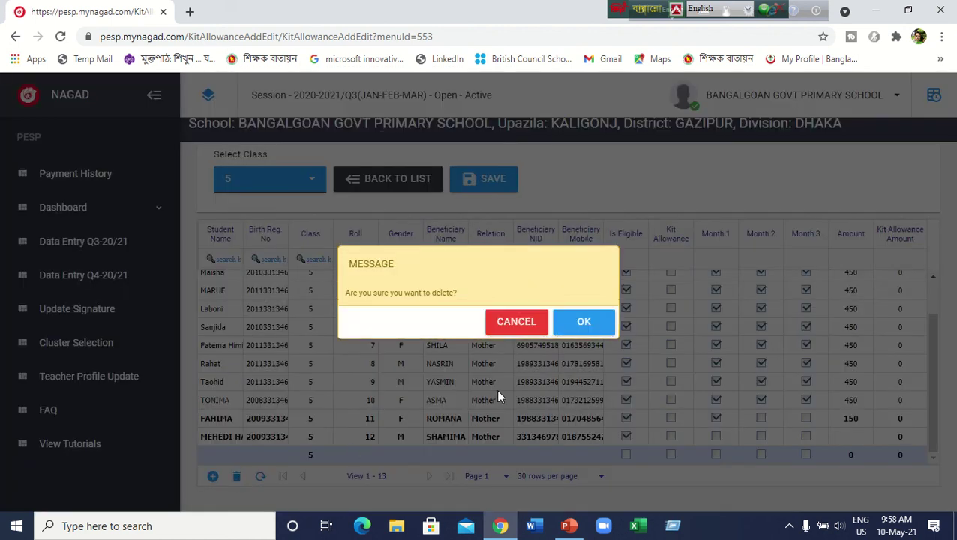
pyautogui.click(589, 329)
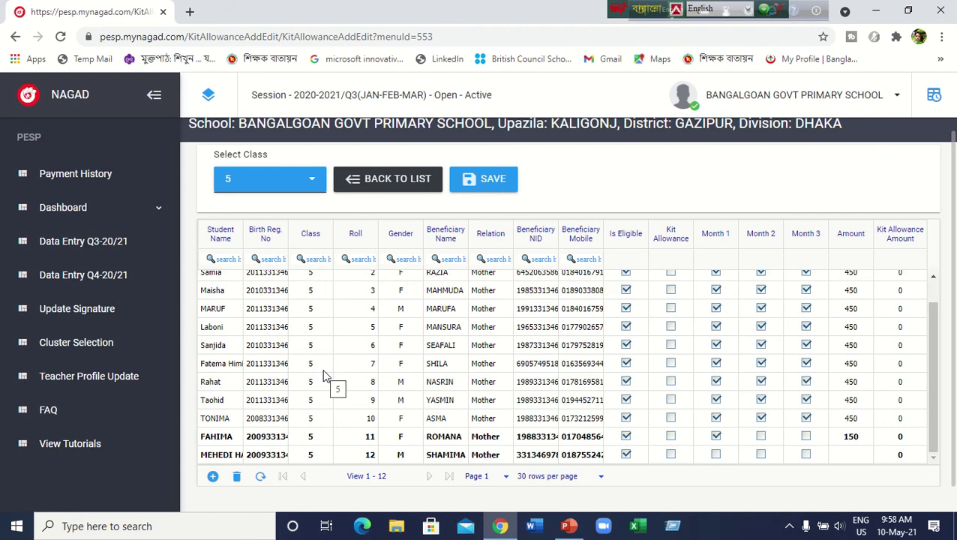
# Step: Filter the student table to class 0 and check it for records
pyautogui.scroll(3, 274, 341)
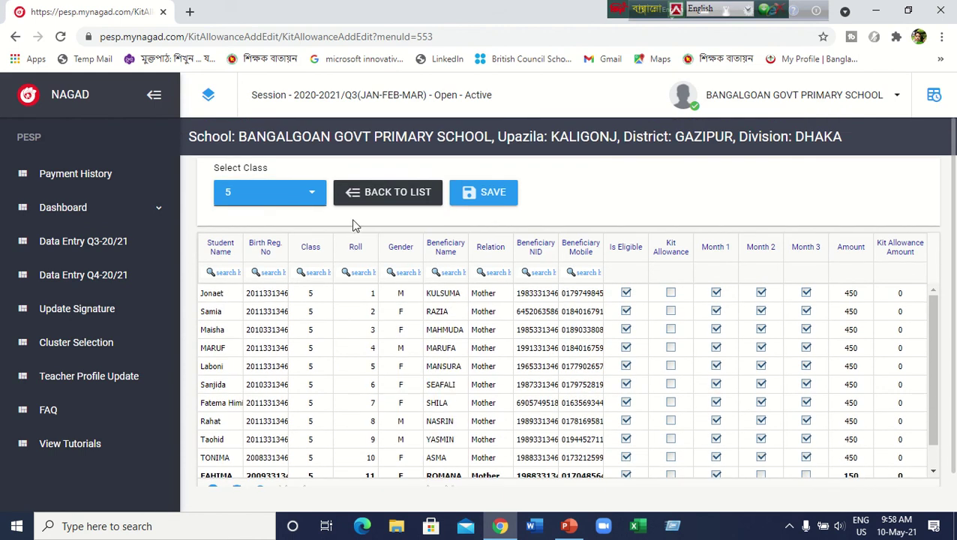
pyautogui.click(301, 195)
pyautogui.scroll(3, 237, 294)
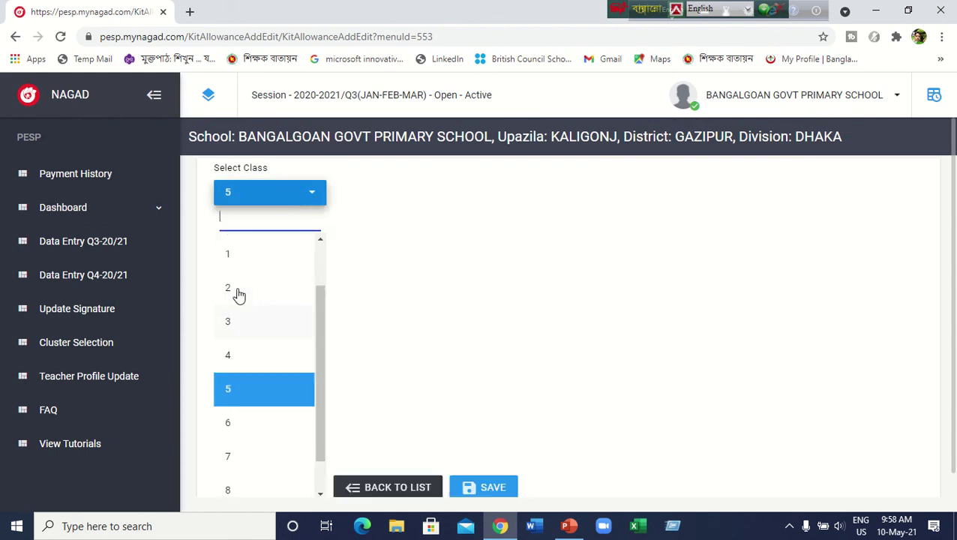
pyautogui.click(240, 291)
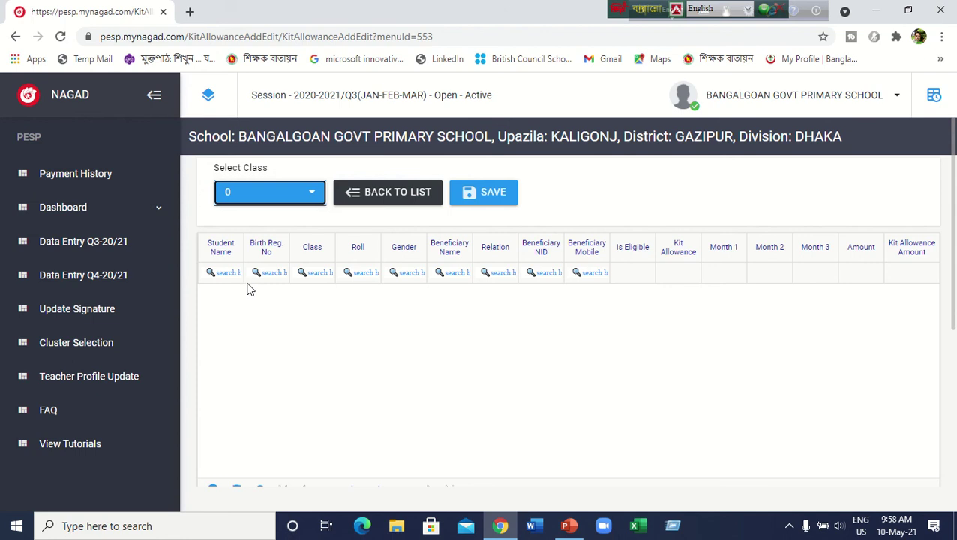
pyautogui.scroll(-1, 316, 365)
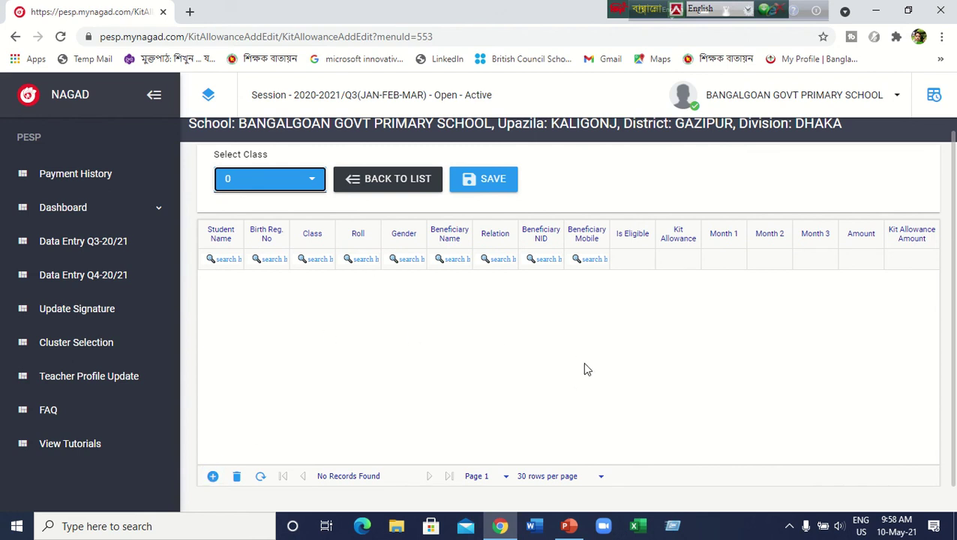
pyautogui.scroll(1, 466, 347)
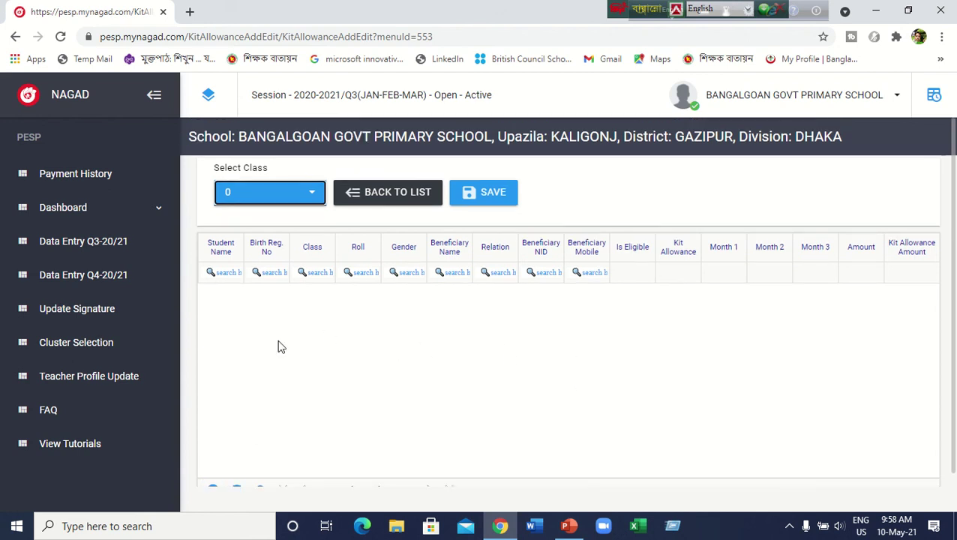
# Step: Show the students of ALL-CLASSES and review the eligibility and month entries on the first page
pyautogui.click(311, 196)
pyautogui.click(276, 250)
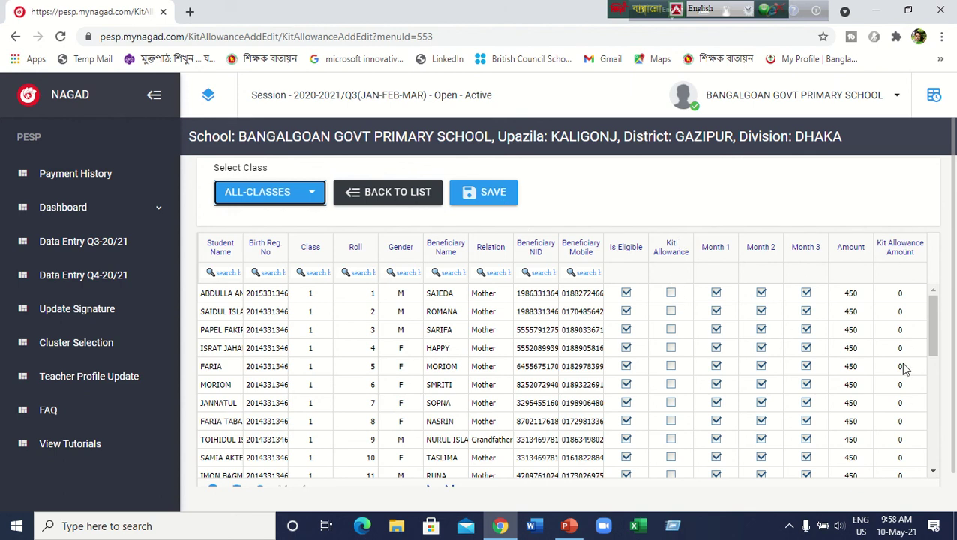
pyautogui.scroll(-6, 903, 366)
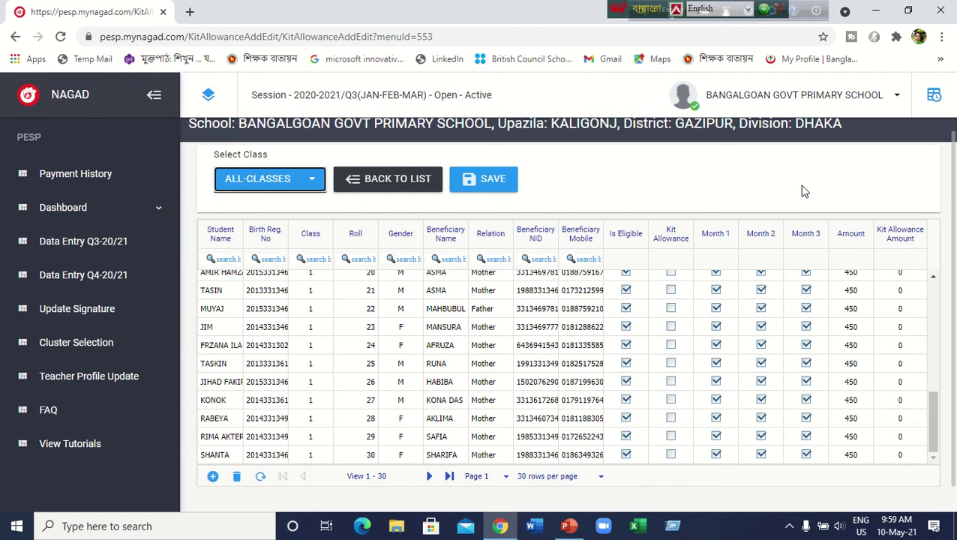
pyautogui.scroll(5, 739, 348)
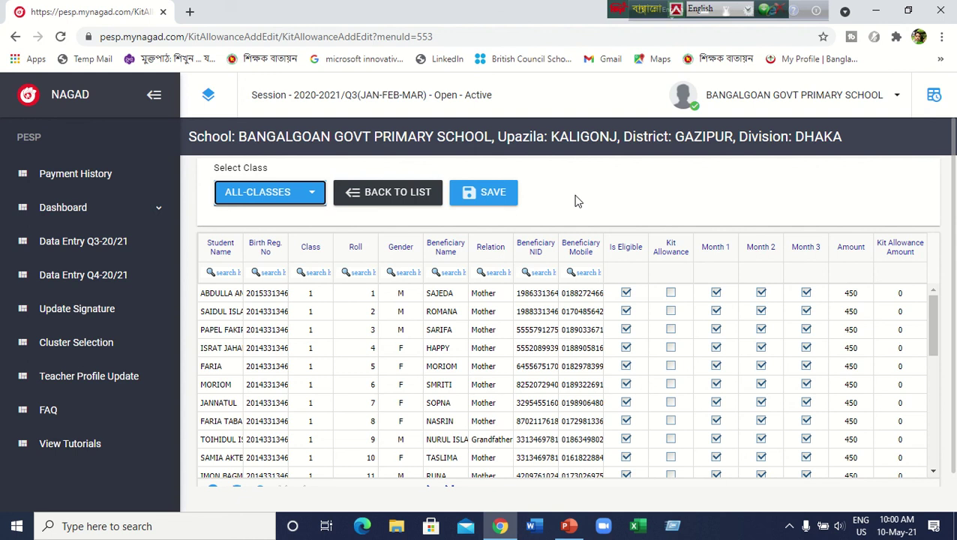
# Step: Log the school account out of the PESP portal and close the browser
pyautogui.click(898, 98)
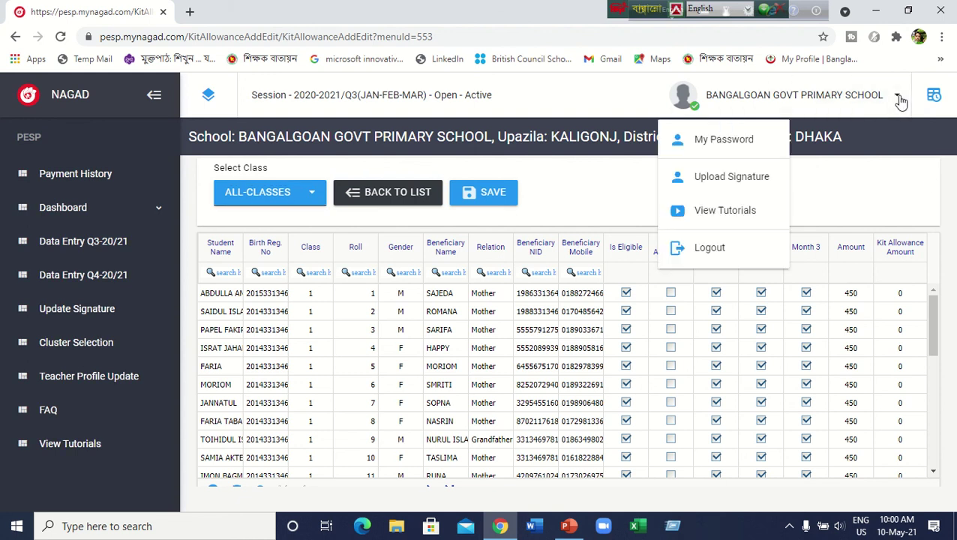
pyautogui.click(716, 254)
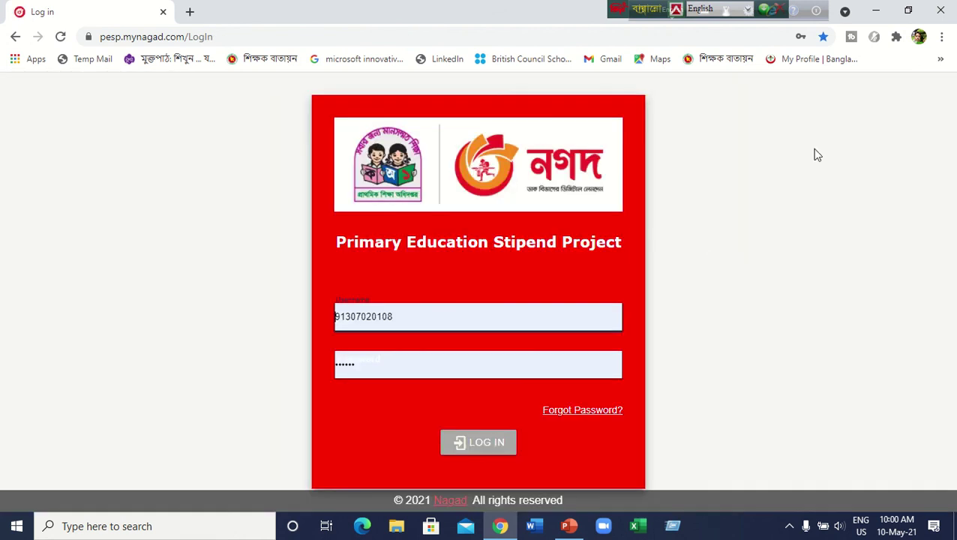
pyautogui.click(942, 12)
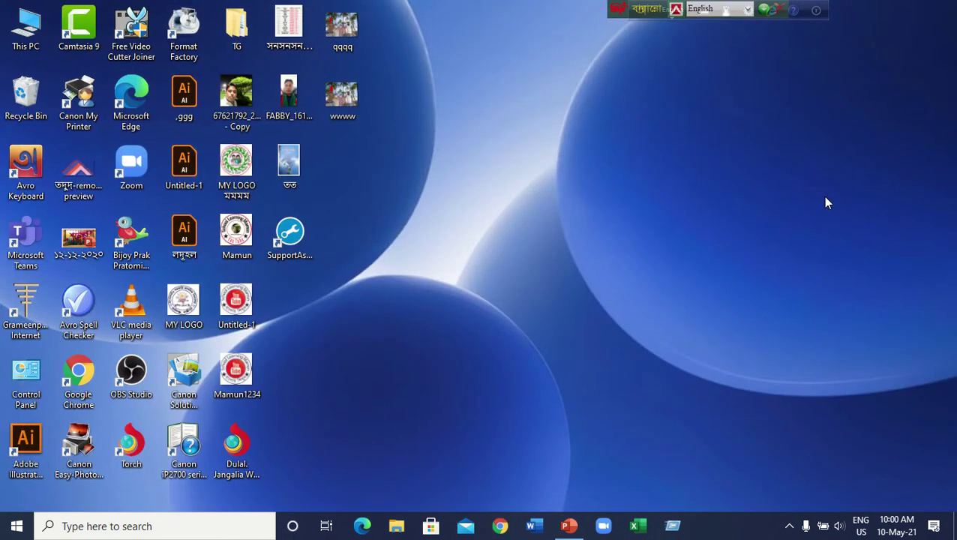